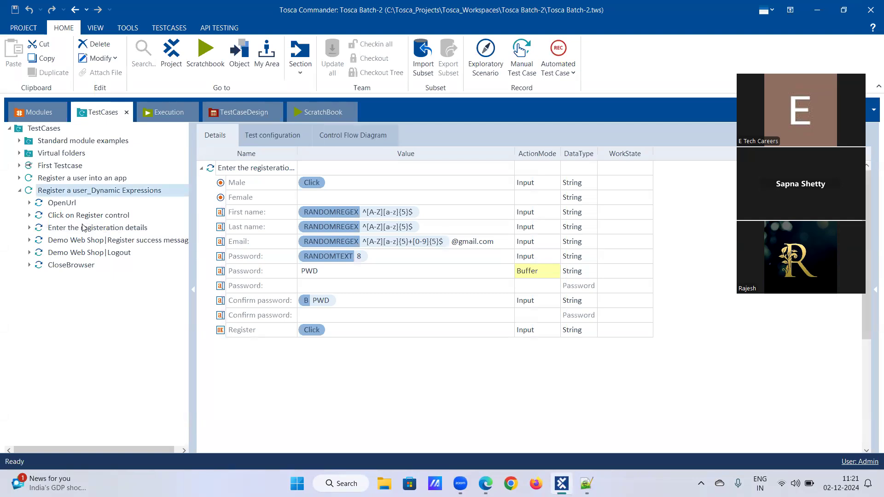
pyautogui.scroll(-2, 385, 271)
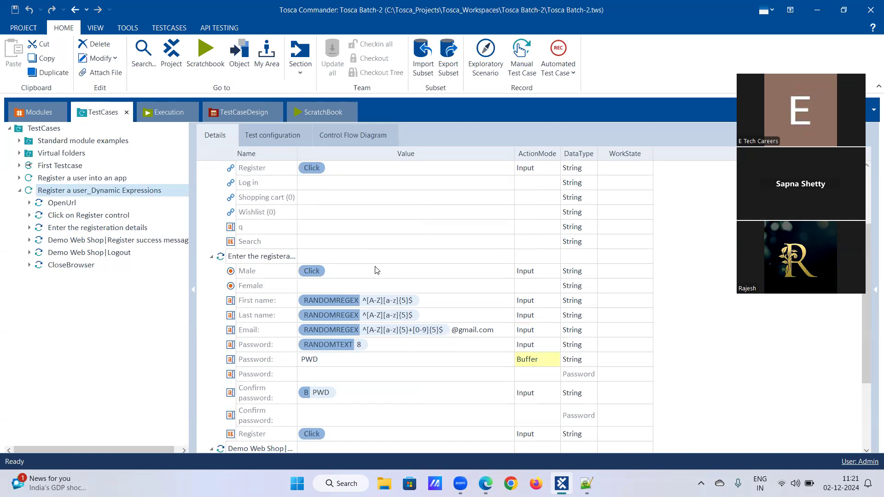
pyautogui.scroll(-2, 377, 271)
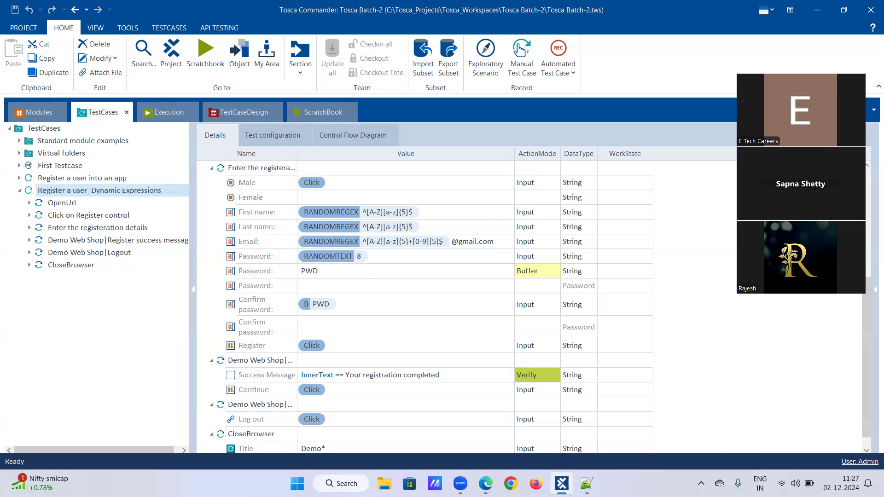
# Switch to Notepad++ and add the lines "Static Wait" and "Dynamic wait" below the buffer syntax notes
pyautogui.click(587, 483)
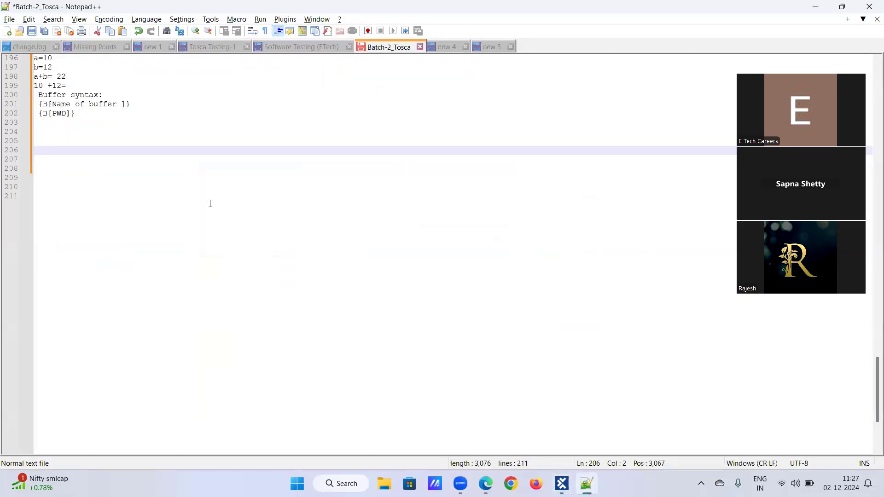
pyautogui.write('Stat')
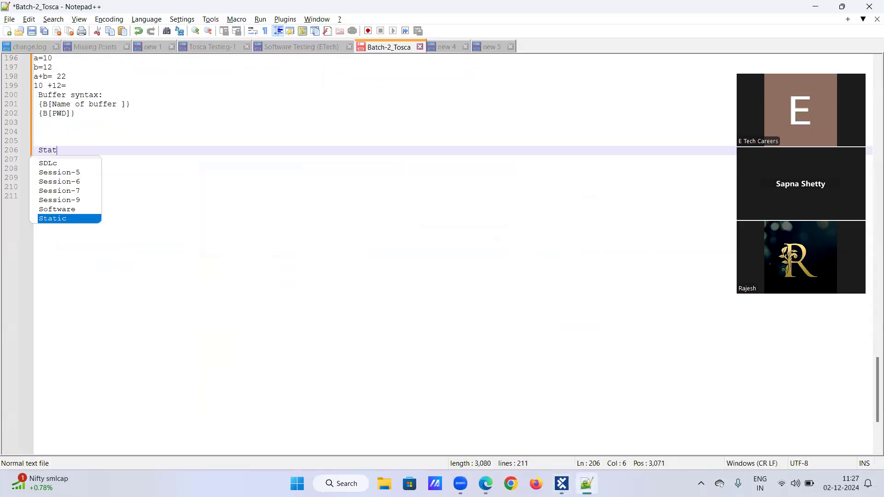
pyautogui.write('ic Wait')
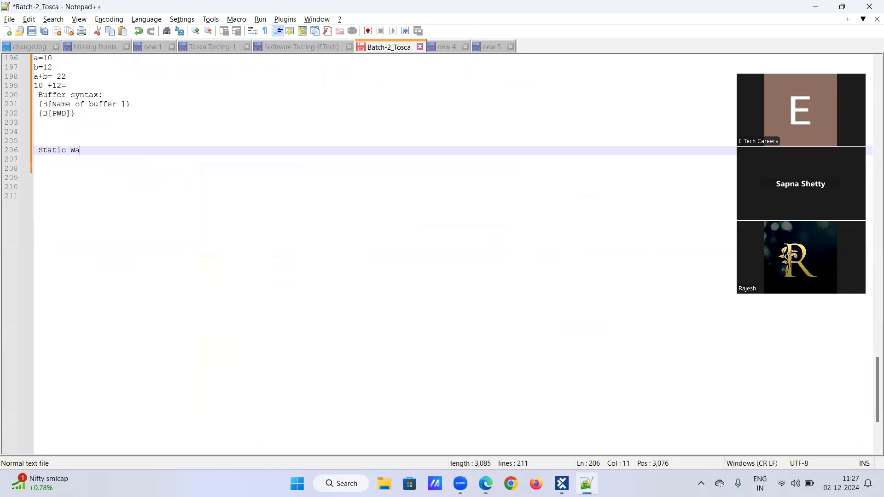
pyautogui.press('Return')
pyautogui.write('Dunam')
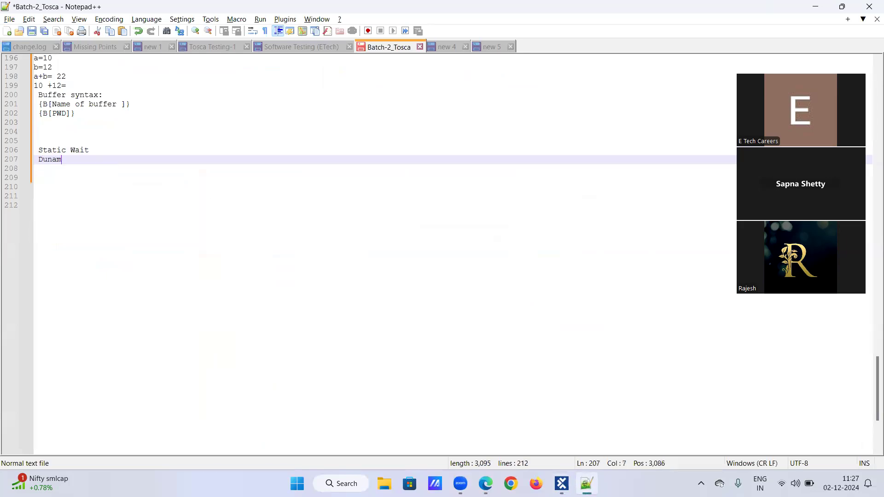
pyautogui.write('ic wait')
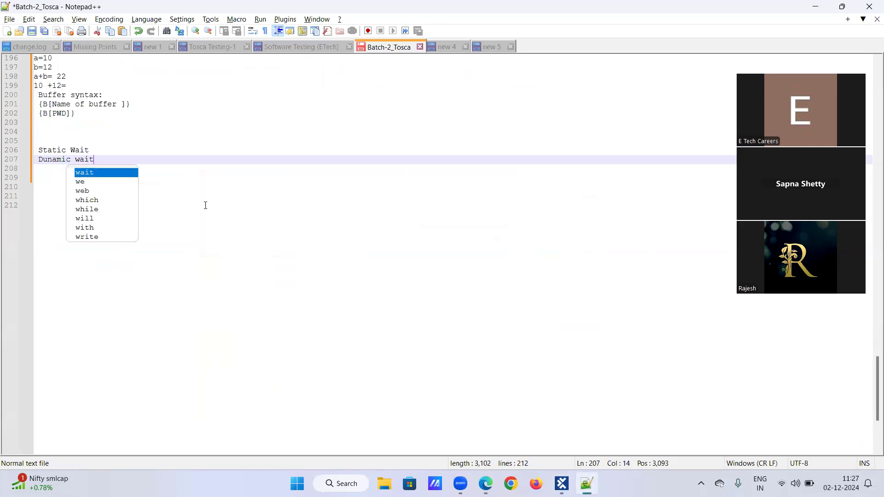
pyautogui.click(48, 159)
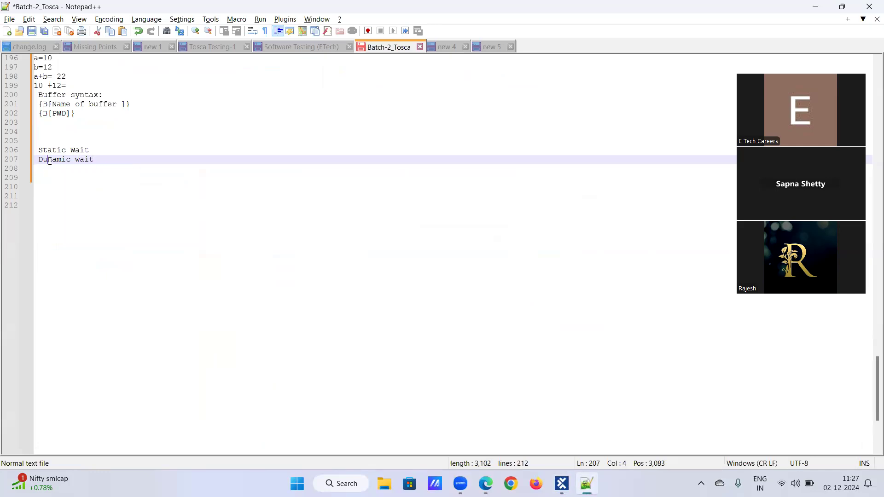
pyautogui.press('BackSpace')
pyautogui.write('y')
pyautogui.click(133, 159)
pyautogui.press('Return')
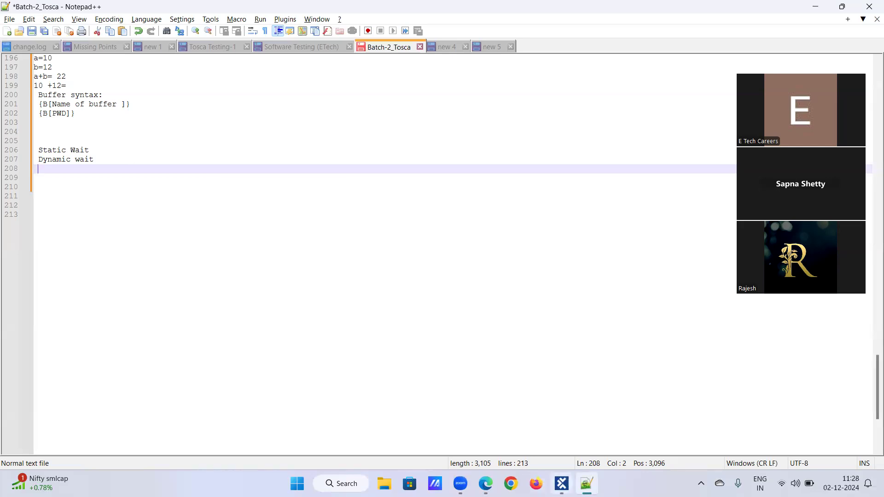
# Switch to Tosca Commander and view the Demo Web Shop Register Details module
pyautogui.click(562, 483)
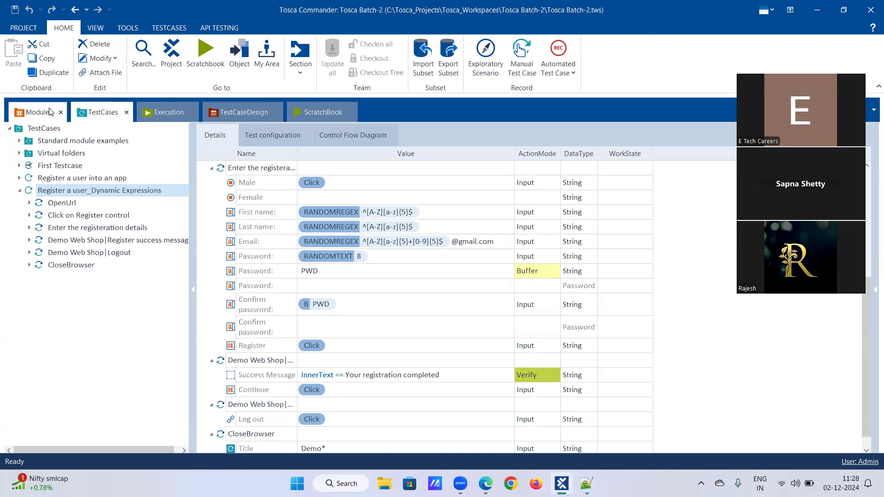
pyautogui.click(38, 112)
pyautogui.click(29, 228)
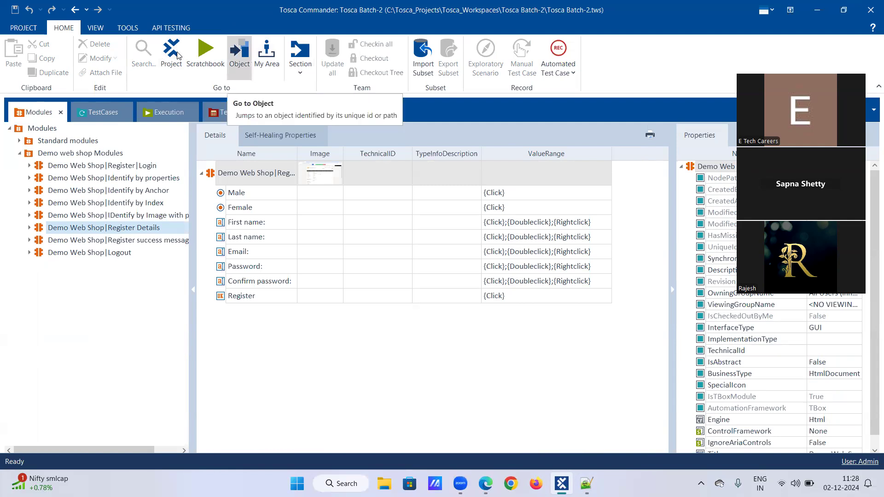
pyautogui.click(239, 55)
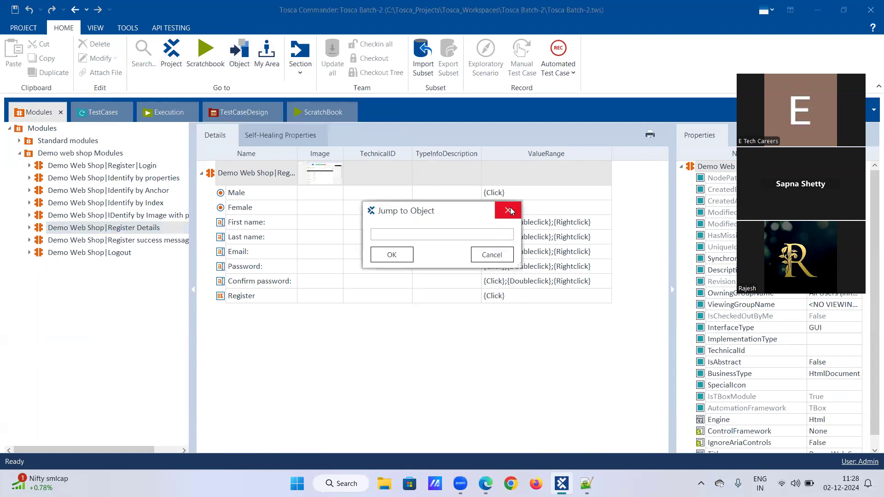
pyautogui.click(509, 211)
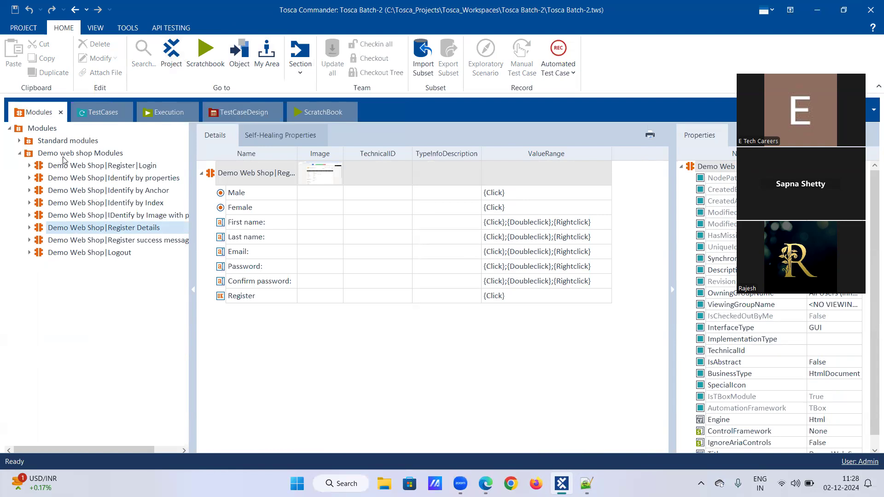
# Search for "tbox wai" among the test steps that can be added to the Register a user_Dynamic Expressions test case
pyautogui.click(92, 118)
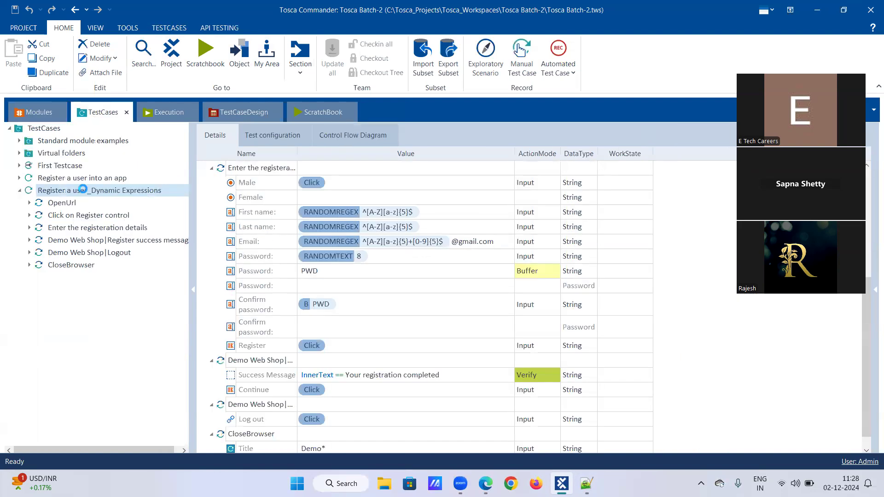
pyautogui.rightClick(83, 189)
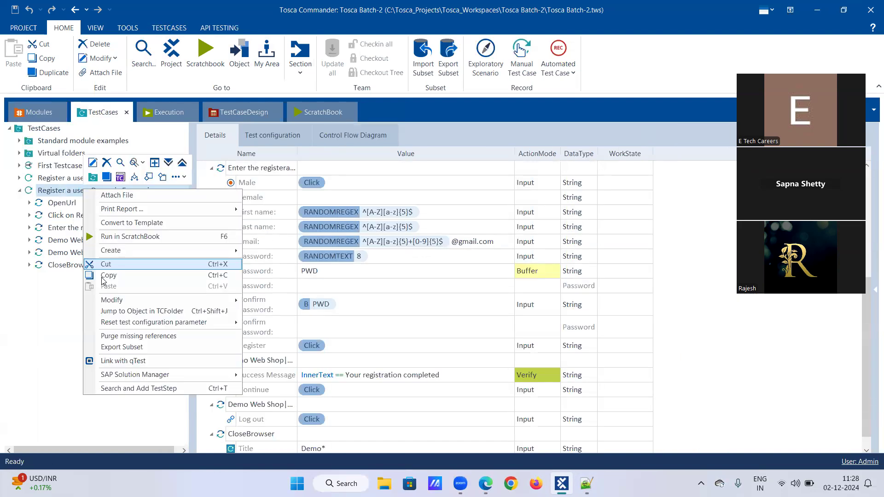
pyautogui.click(123, 388)
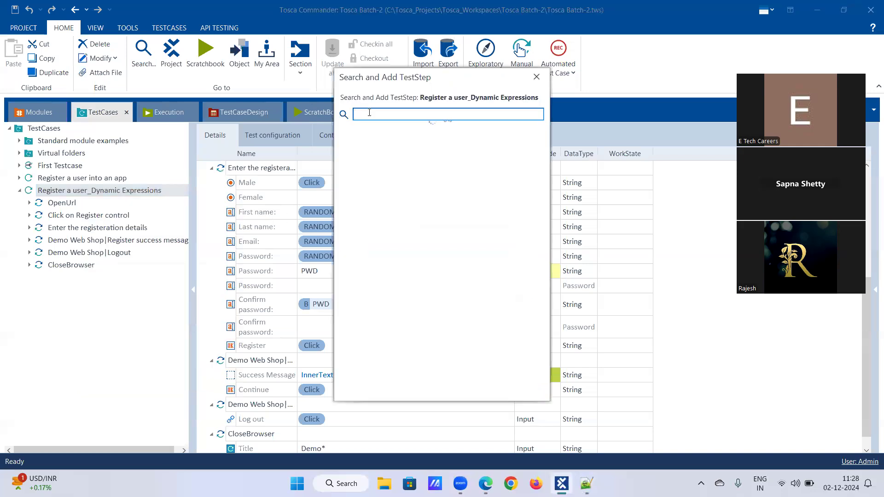
pyautogui.write('tbox wai')
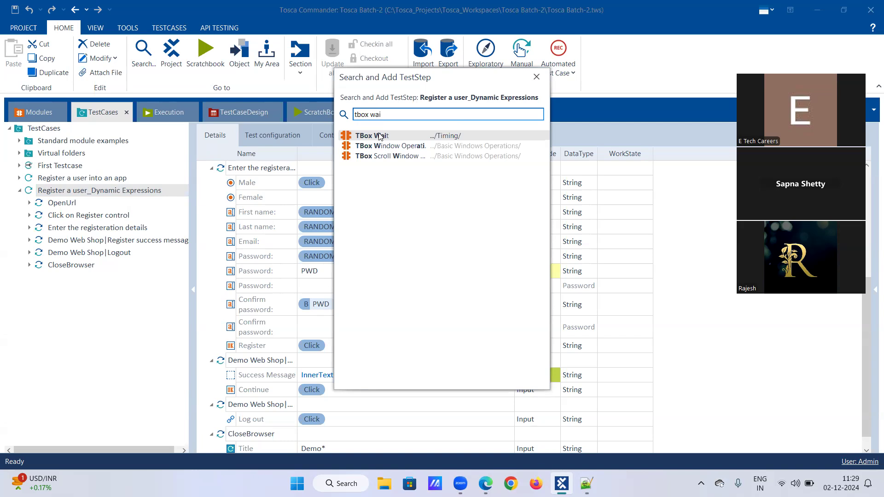
pyautogui.press('Down')
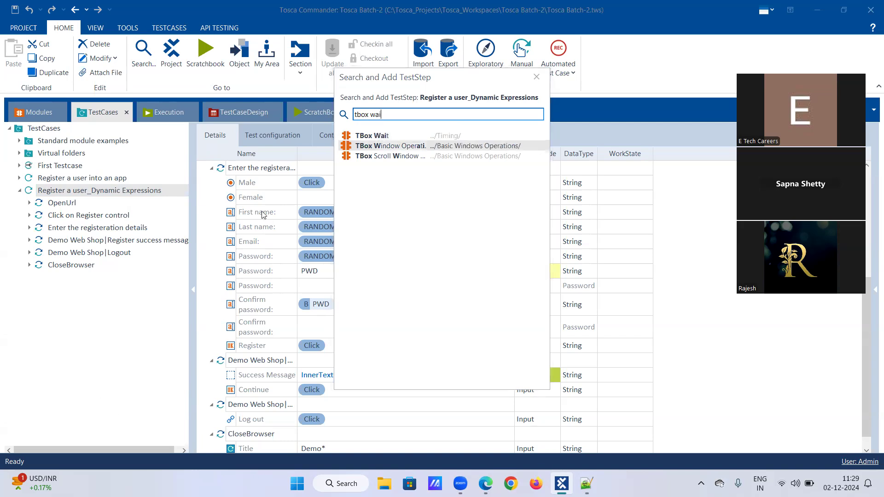
pyautogui.press('Escape')
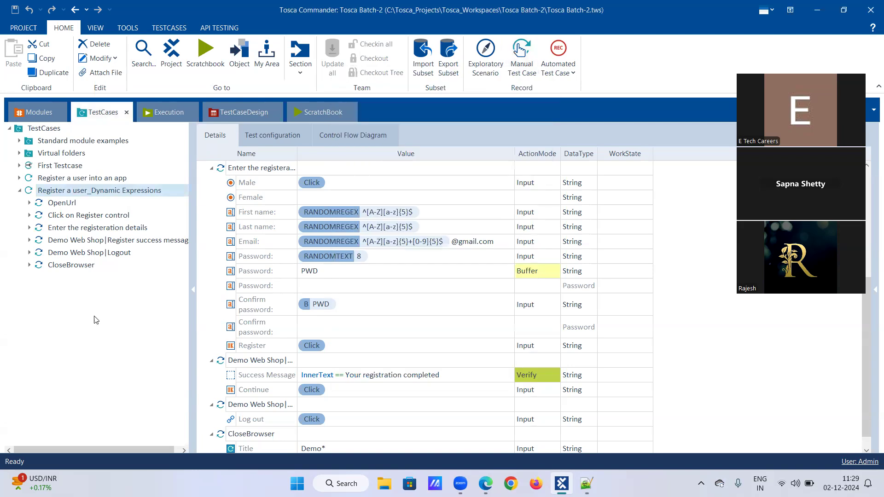
# Check the test configuration of the Register a user_Dynamic Expressions test case and run it in ScratchBook
pyautogui.click(512, 484)
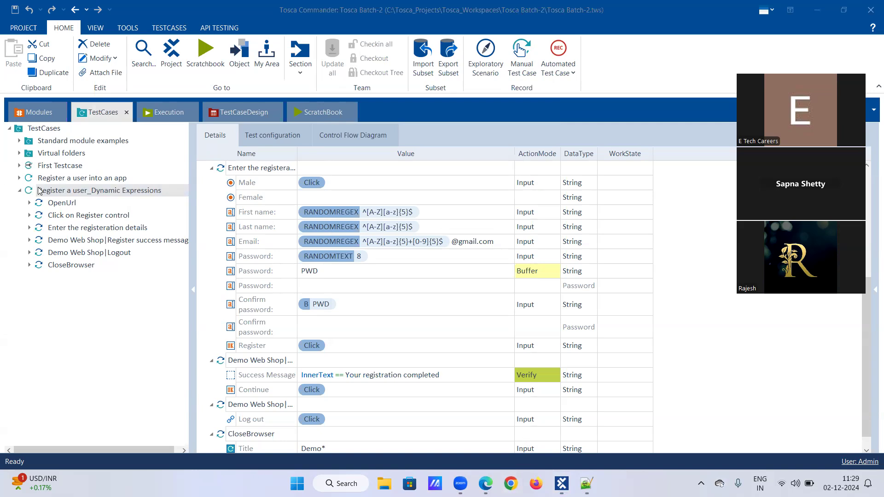
pyautogui.click(55, 190)
pyautogui.rightClick(51, 191)
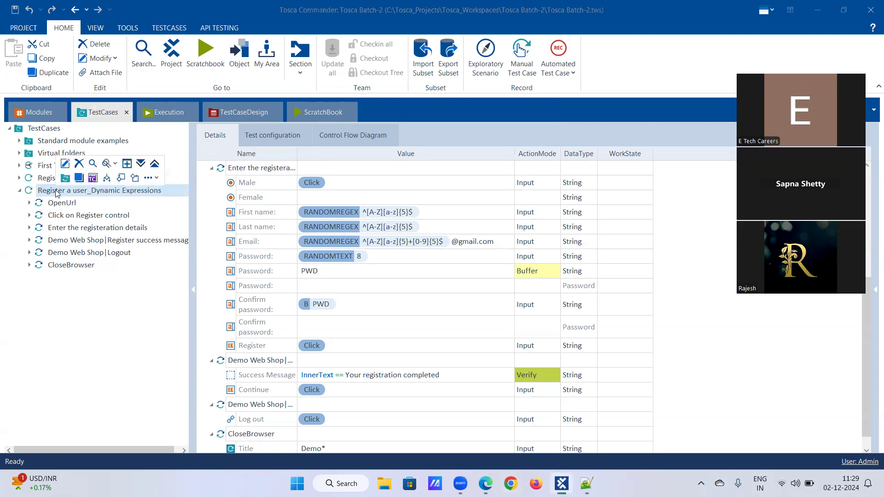
pyautogui.click(85, 178)
pyautogui.click(265, 135)
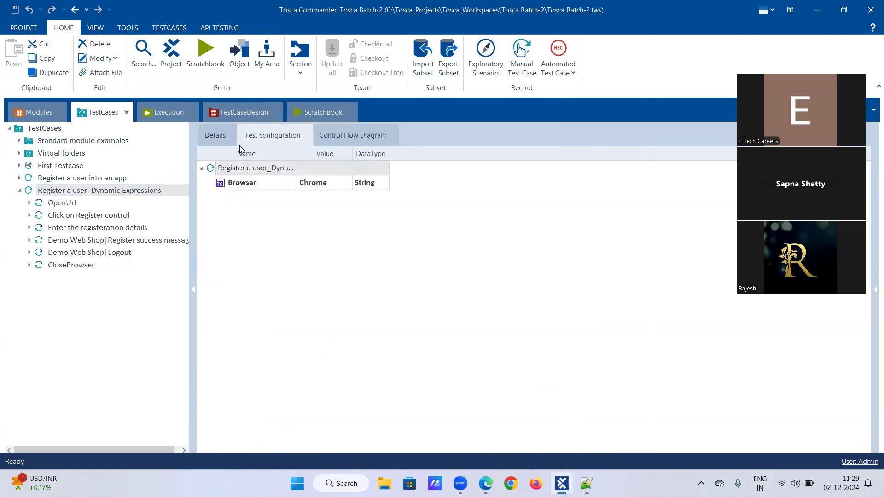
pyautogui.rightClick(87, 190)
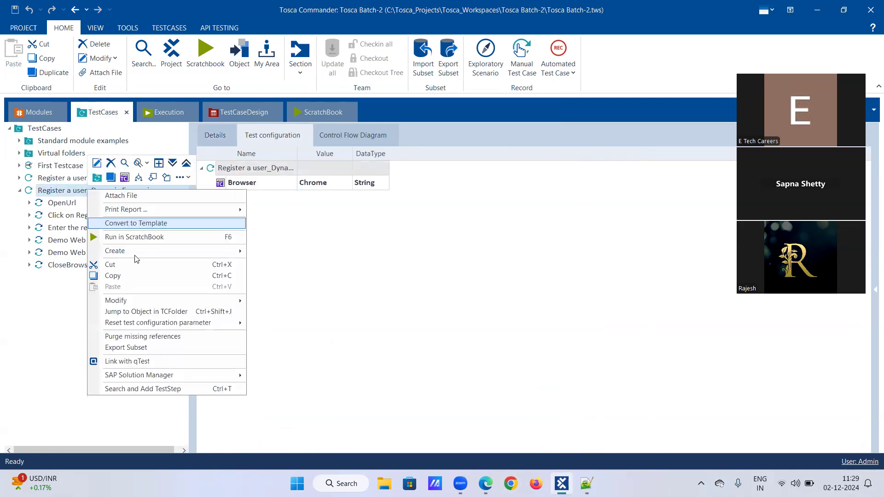
pyautogui.click(142, 242)
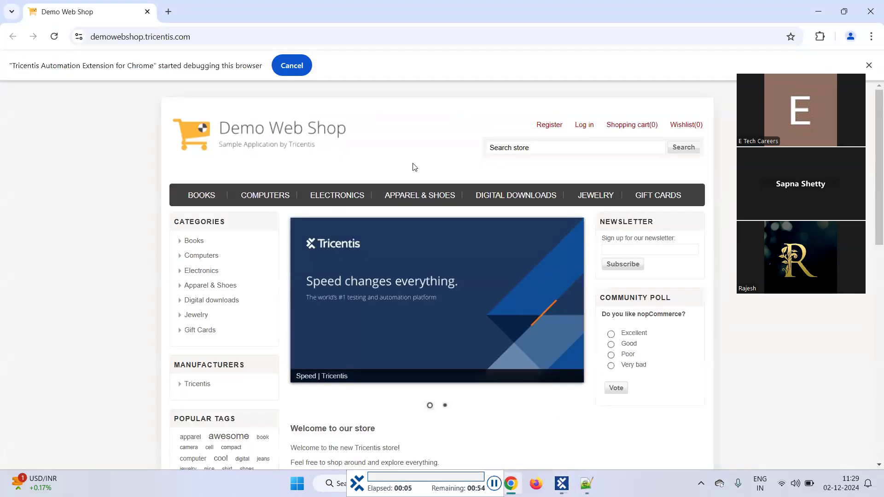
pyautogui.click(547, 128)
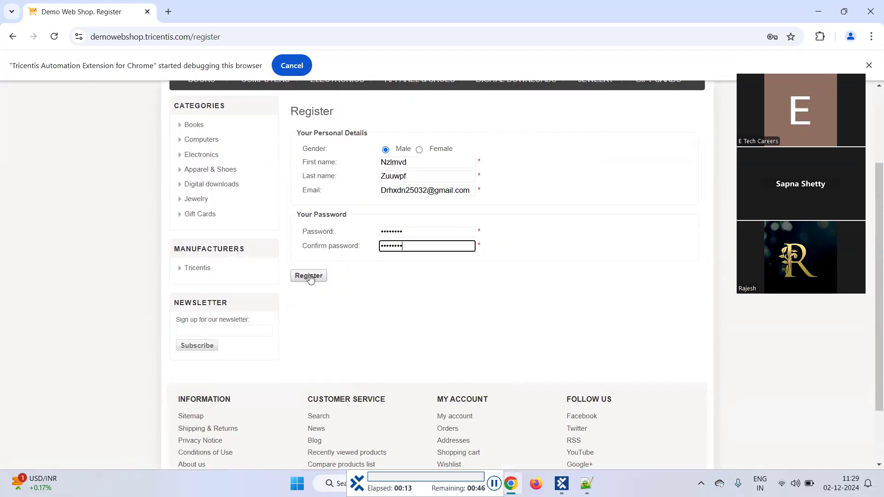
pyautogui.click(310, 276)
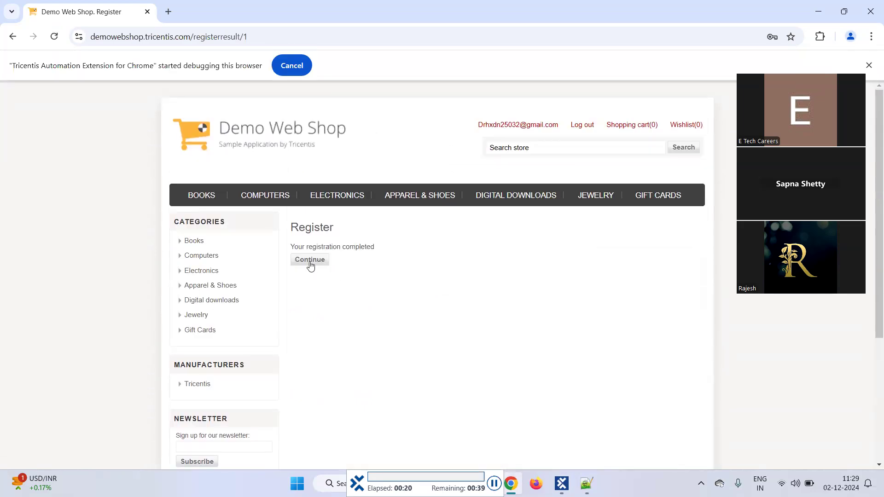
pyautogui.click(310, 260)
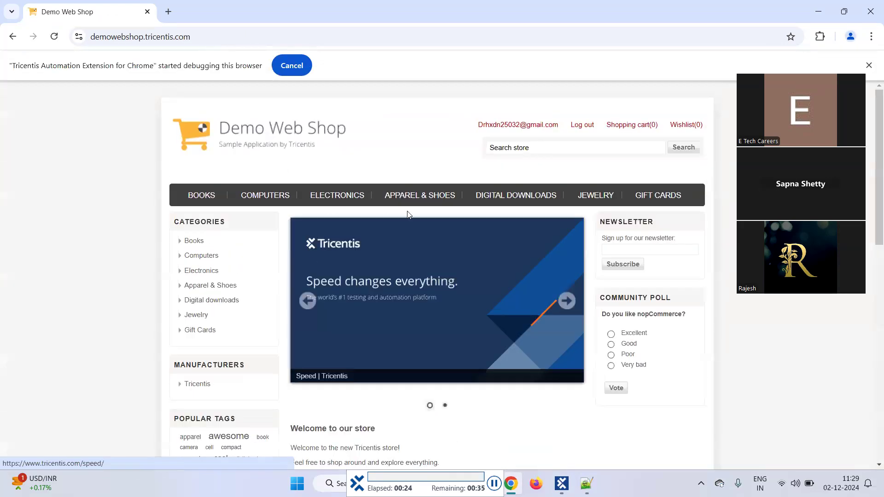
pyautogui.click(581, 127)
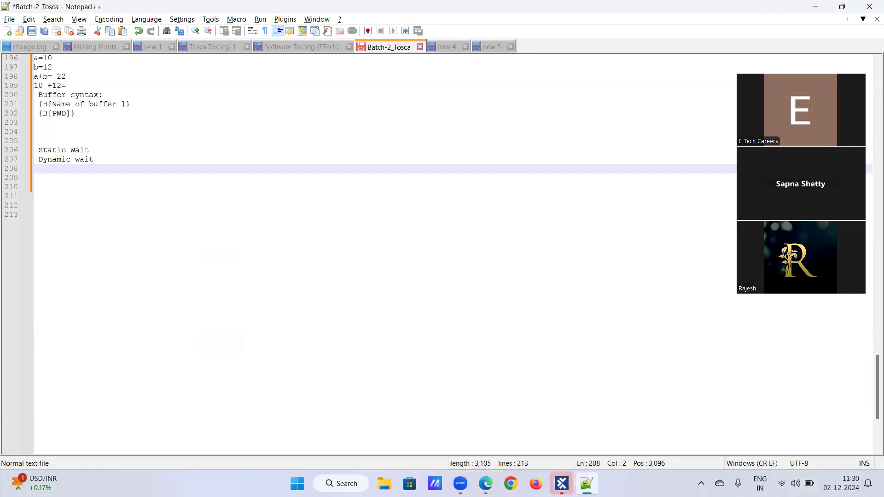
# Return to the Tosca test cases, and open the Tricentis Demo Web Shop result of a Chrome search for "demo web shop"
pyautogui.click(562, 484)
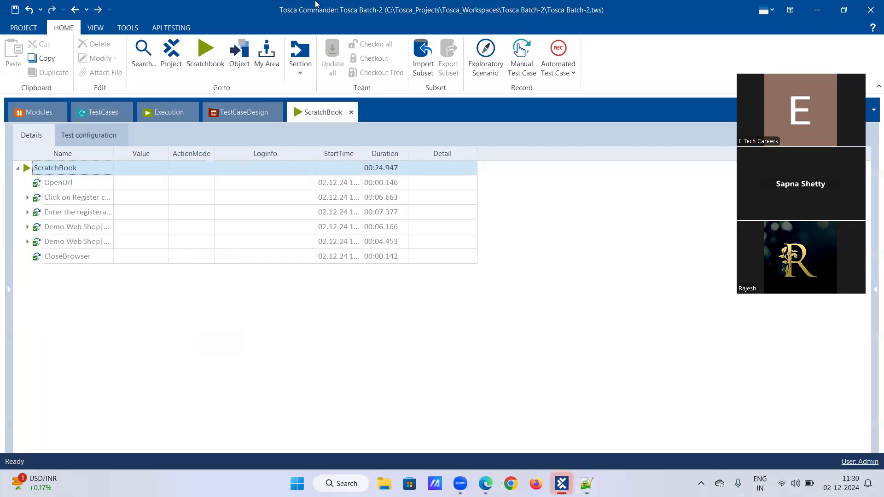
pyautogui.click(102, 115)
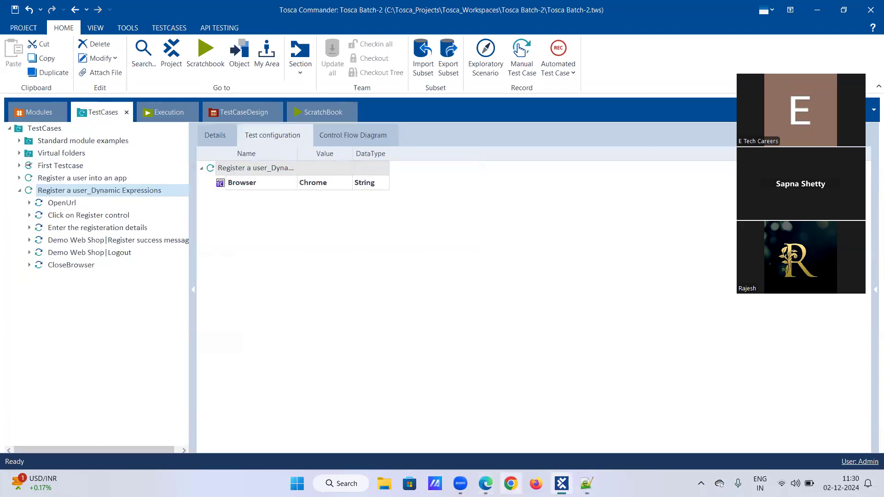
pyautogui.click(511, 484)
pyautogui.write('d')
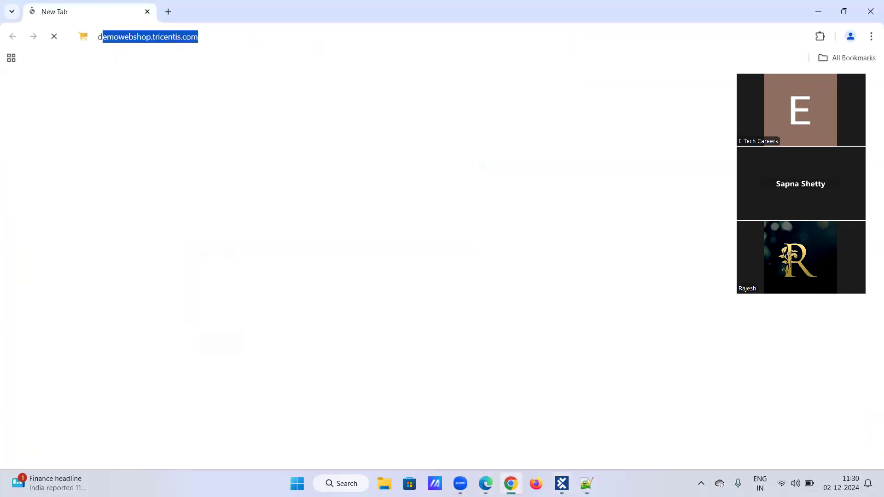
pyautogui.write('emo web')
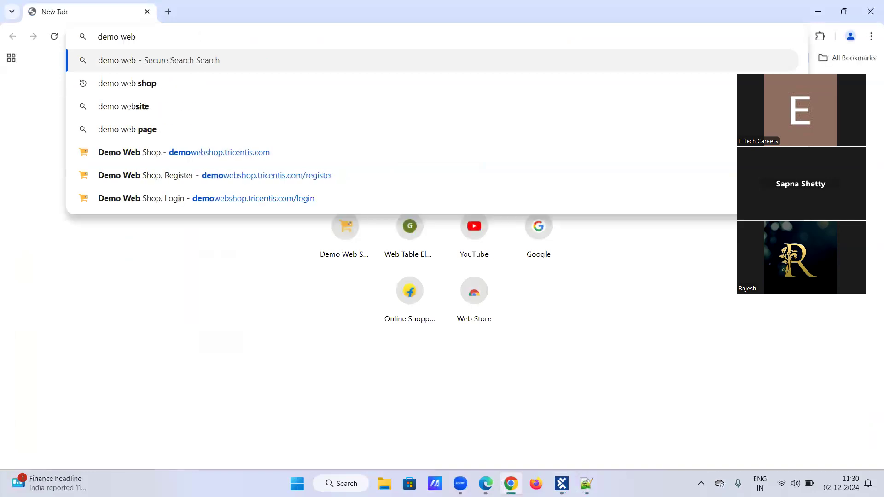
pyautogui.write(' shop')
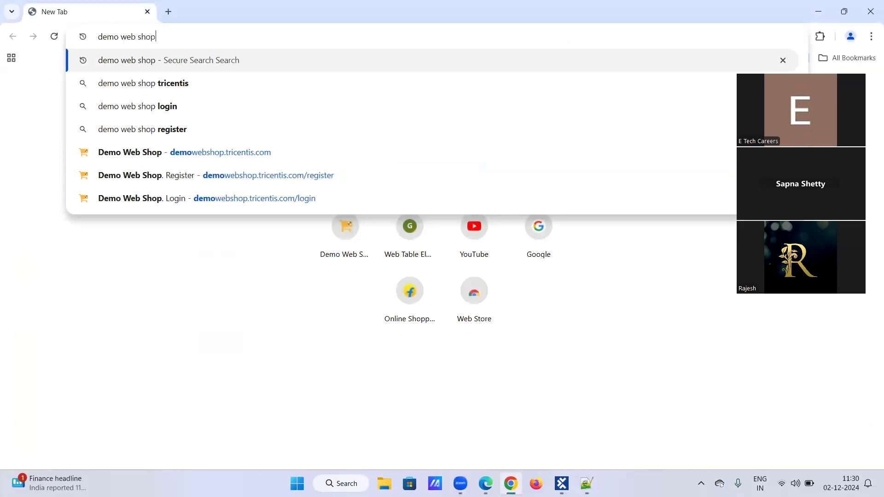
pyautogui.press('Return')
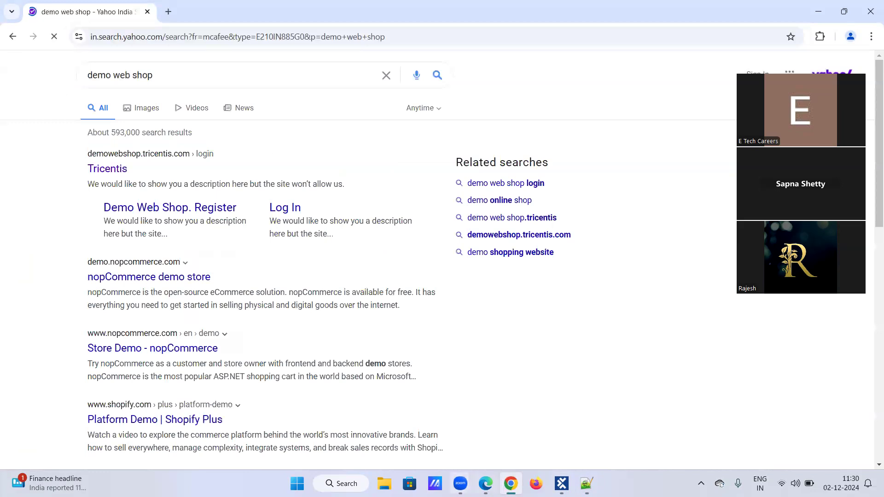
pyautogui.click(107, 174)
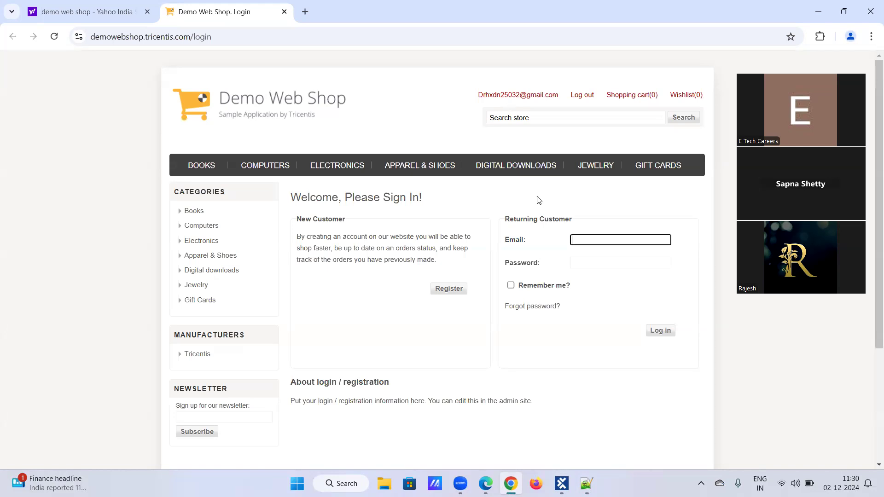
# In Tosca Commander, add a TBox Wait test step to the Register a user_Dynamic Expressions test case and place it before CloseBrowser
pyautogui.click(559, 483)
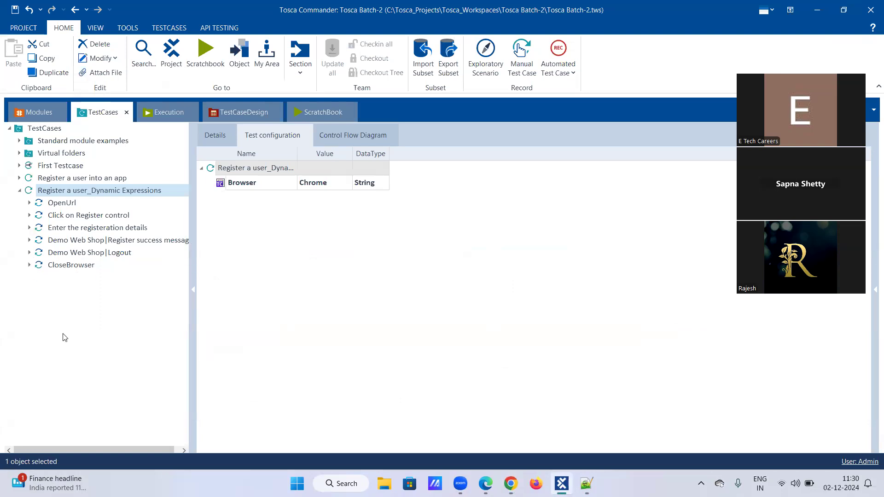
pyautogui.click(510, 482)
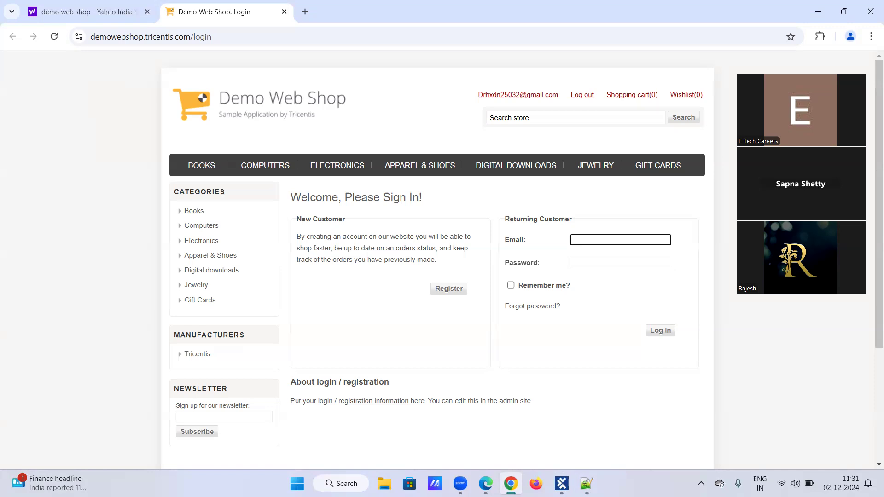
pyautogui.click(562, 484)
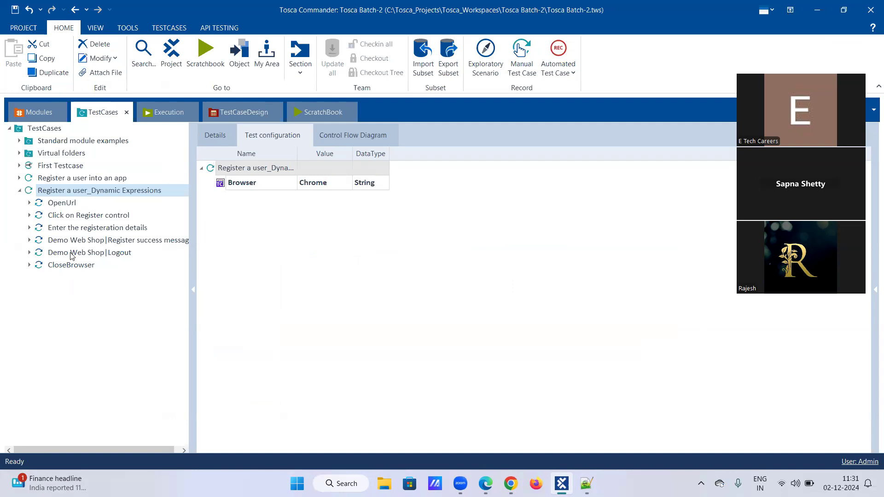
pyautogui.rightClick(56, 192)
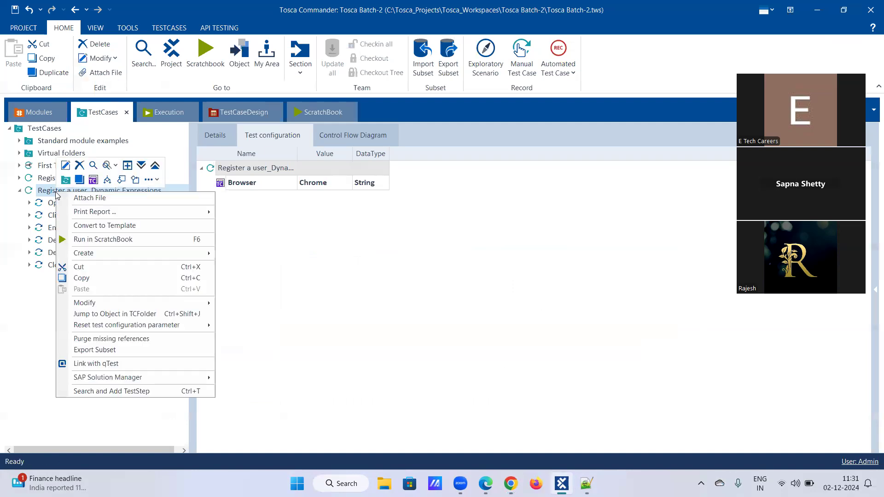
pyautogui.click(94, 392)
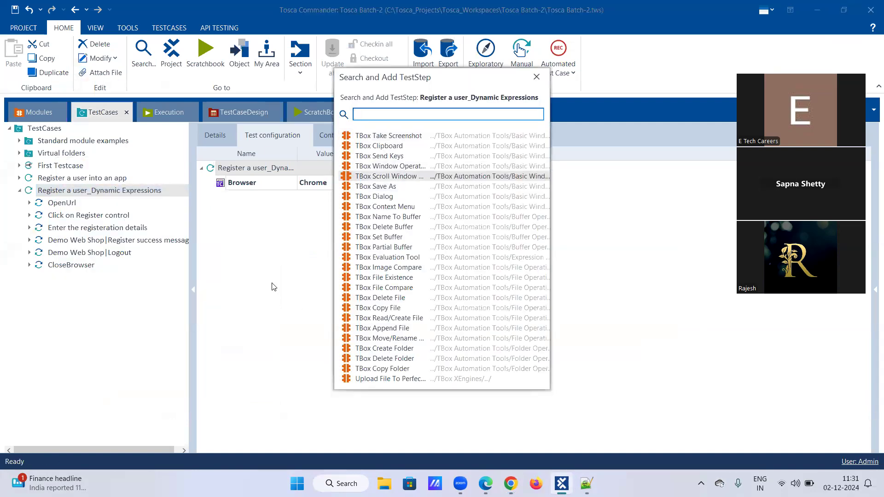
pyautogui.write('tbox ')
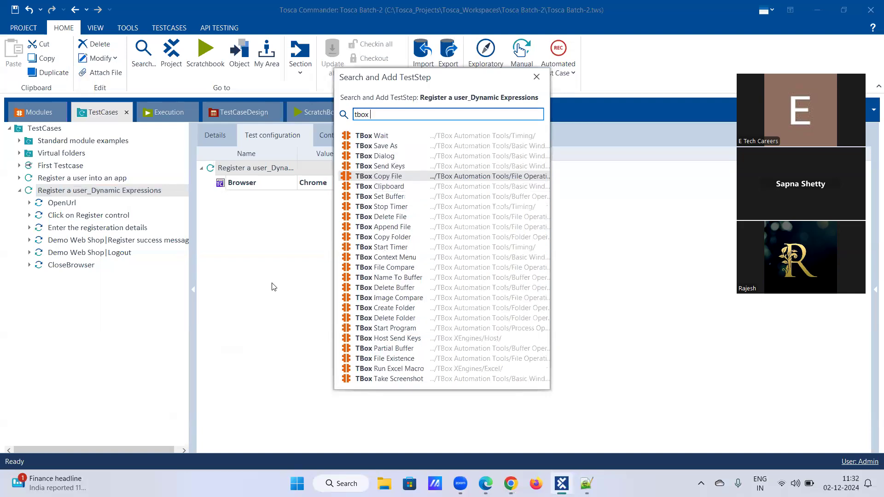
pyautogui.write('wai')
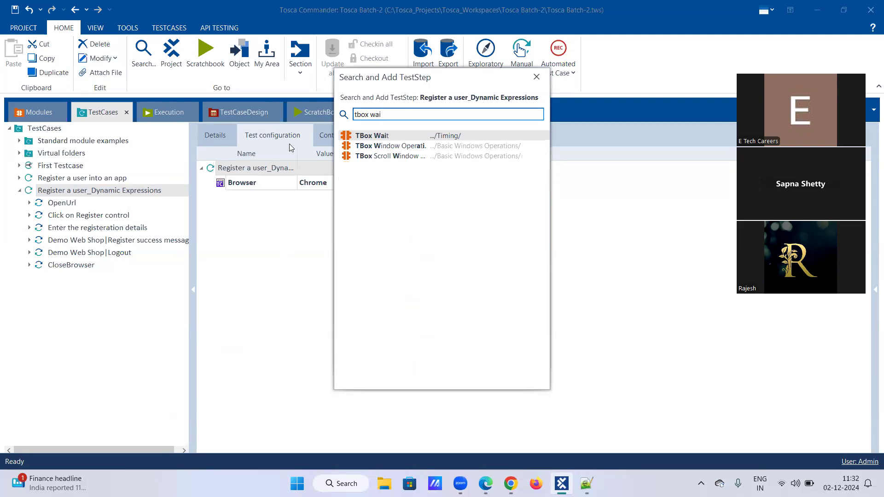
pyautogui.doubleClick(355, 137)
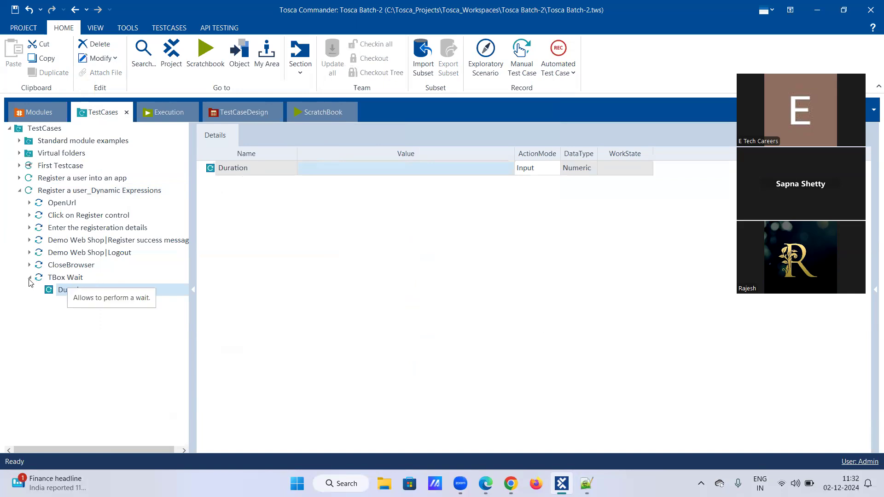
pyautogui.doubleClick(68, 279)
pyautogui.moveTo(67, 280); pyautogui.dragTo(72, 263)
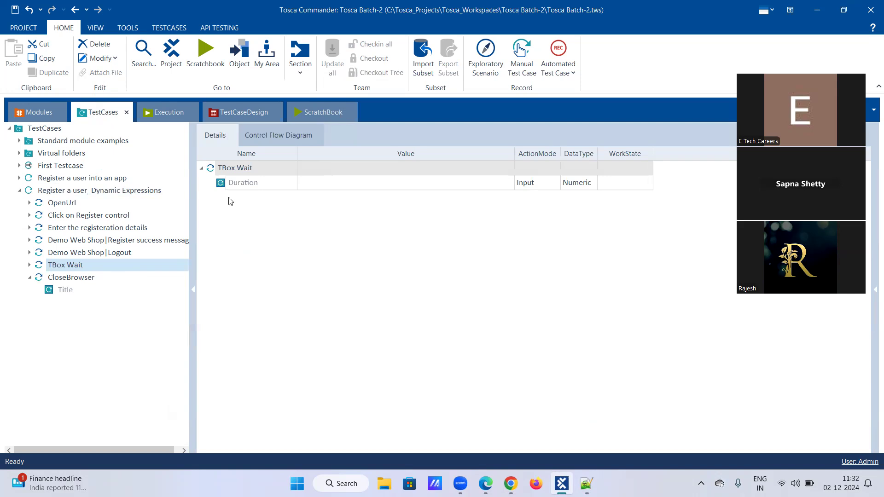
# Set the TBox Wait step's Duration to 3000 and its data type to String
pyautogui.click(372, 187)
pyautogui.click(371, 185)
pyautogui.write('3000')
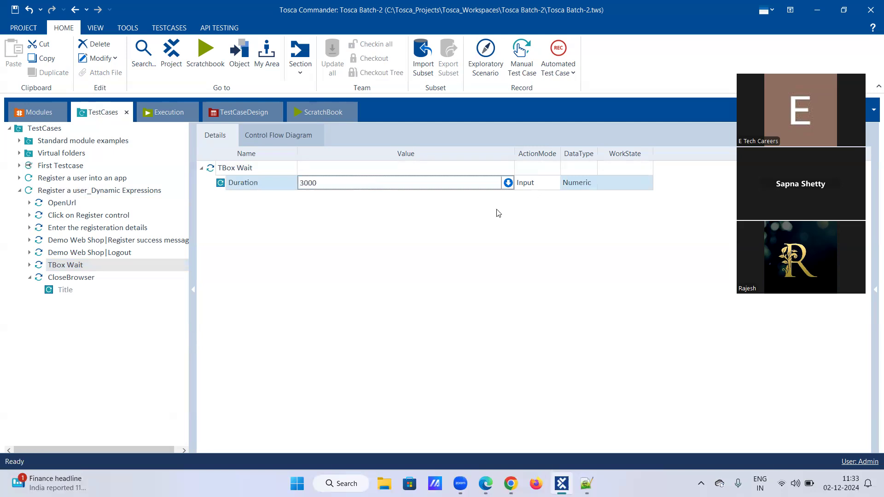
pyautogui.click(521, 220)
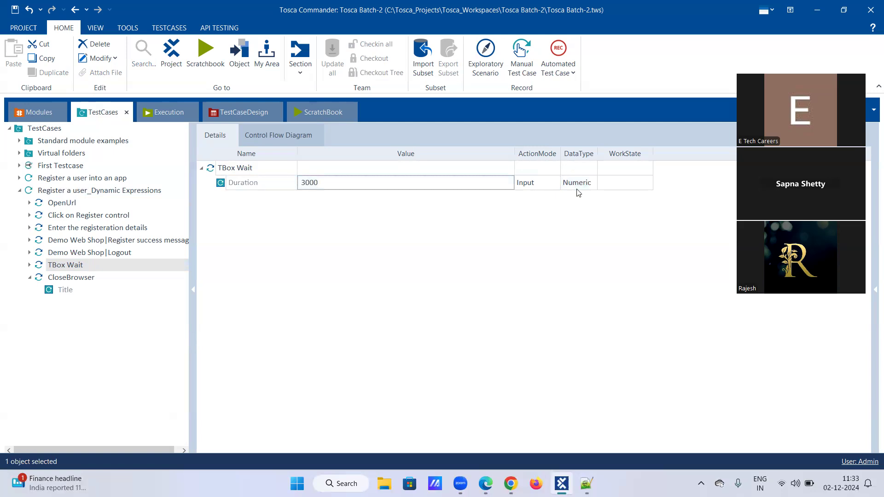
pyautogui.click(596, 183)
pyautogui.click(593, 182)
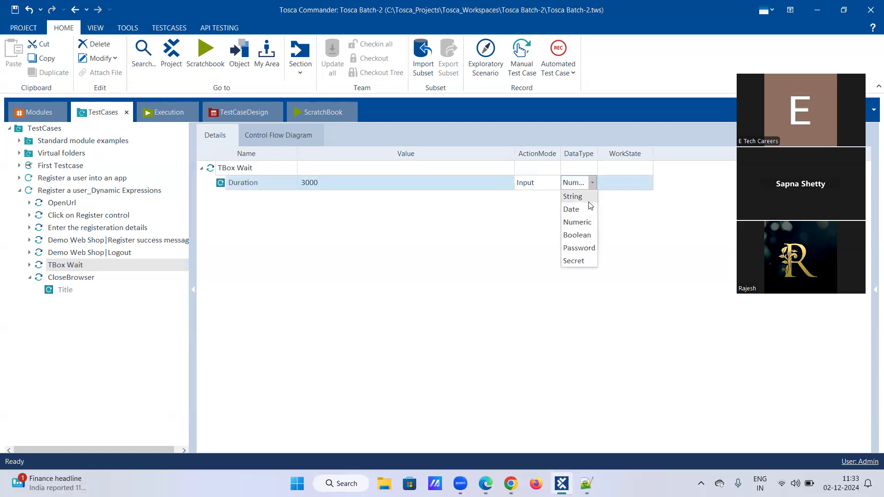
pyautogui.click(576, 197)
pyautogui.click(556, 221)
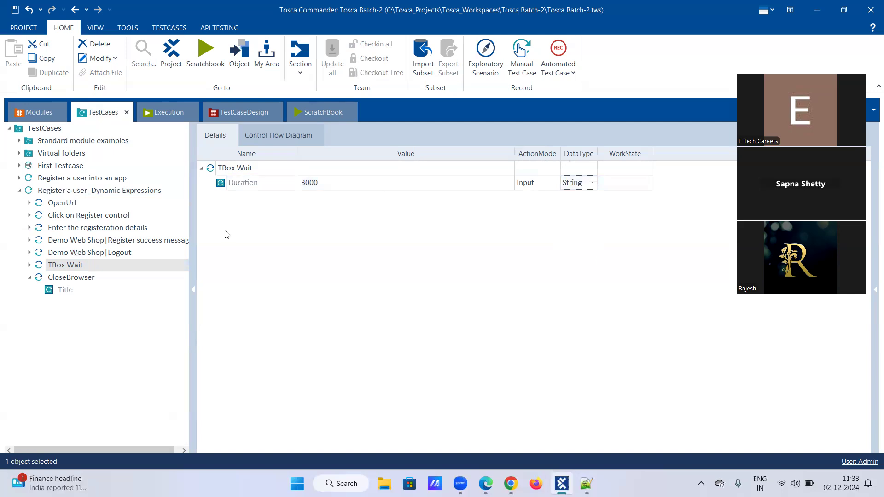
# Close the open Chrome window and run the Register a user_Dynamic Expressions test case in ScratchBook
pyautogui.rightClick(51, 193)
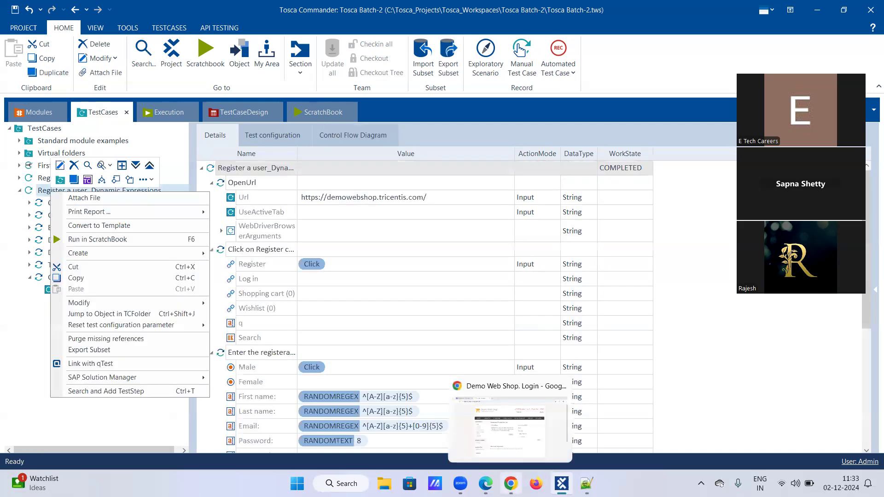
pyautogui.rightClick(511, 482)
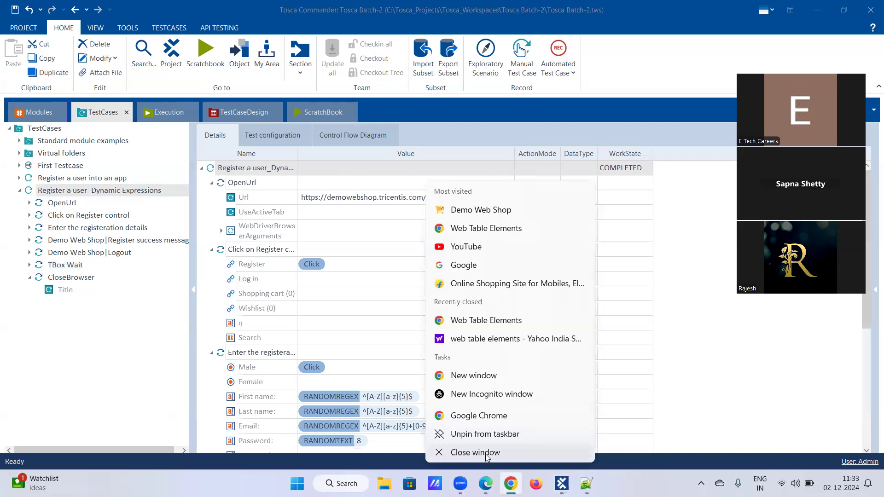
pyautogui.click(486, 453)
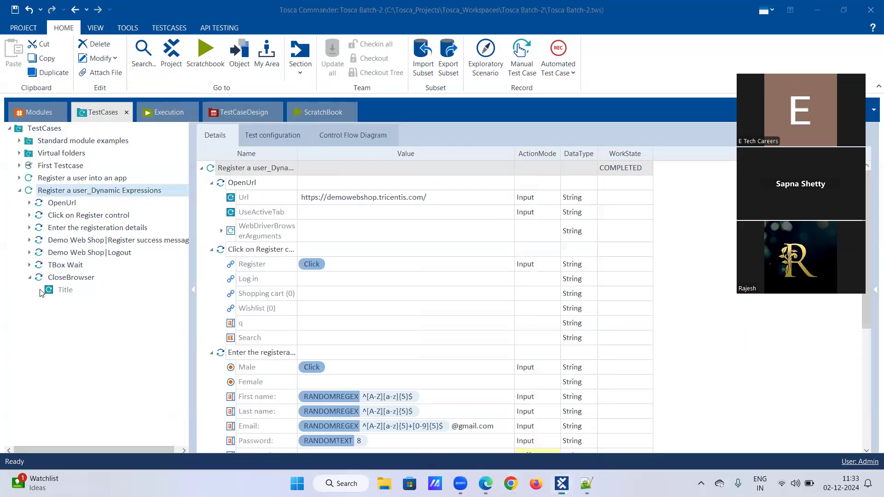
pyautogui.rightClick(102, 192)
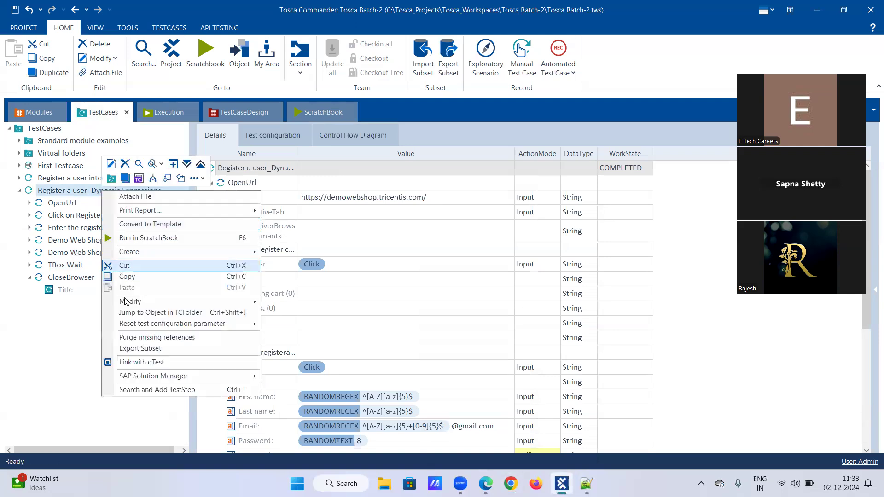
pyautogui.click(130, 239)
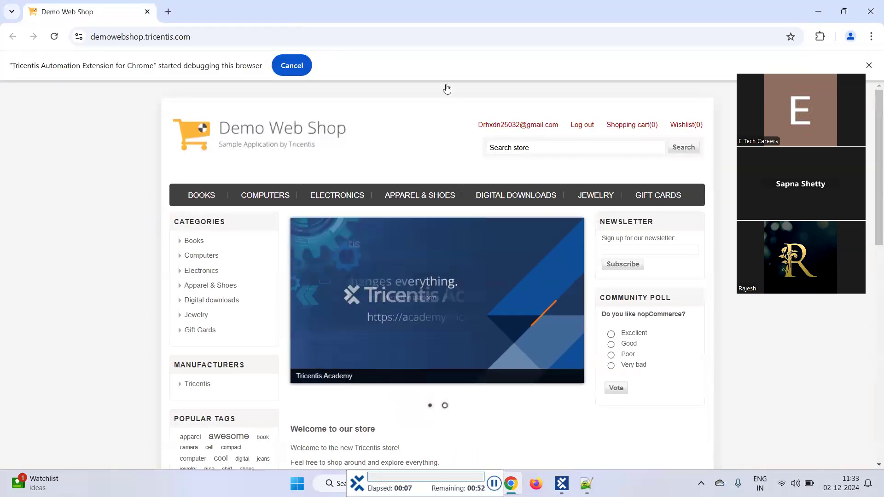
# Log out of the signed-in Demo Web Shop account and open the registration form
pyautogui.click(583, 125)
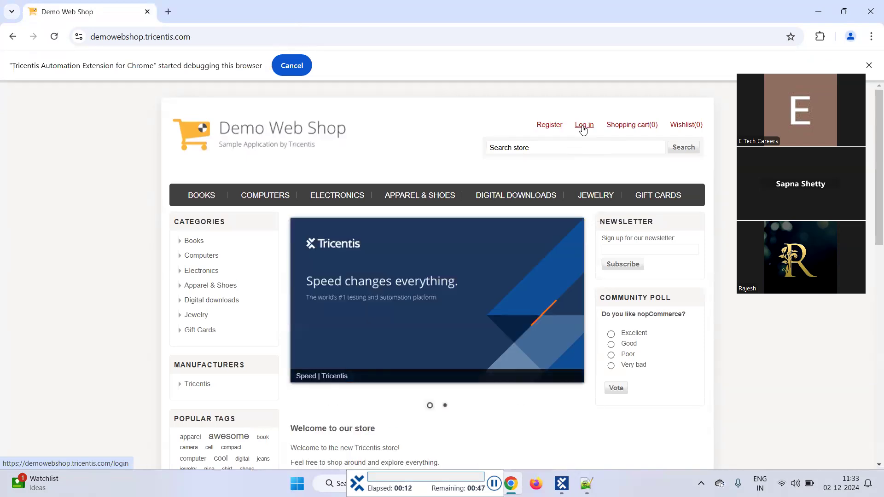
pyautogui.click(548, 125)
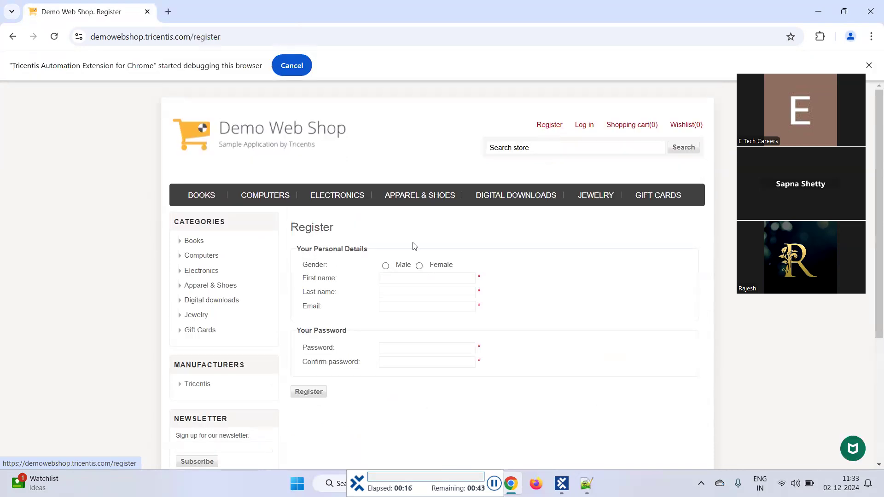
# Register a new male customer with a first and last name, and log out of the new account
pyautogui.click(385, 266)
pyautogui.press('Tab')
pyautogui.write('Gpsueb')
pyautogui.press('Tab')
pyautogui.write('Xfhiro')
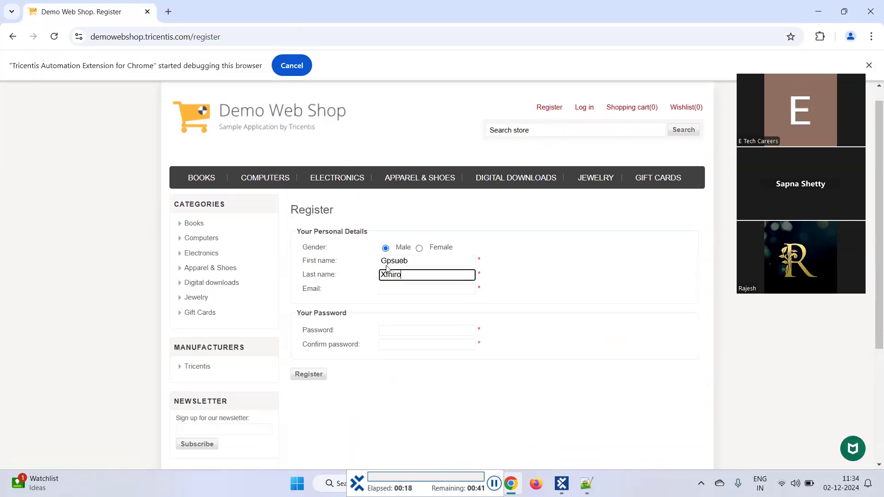
pyautogui.click(309, 276)
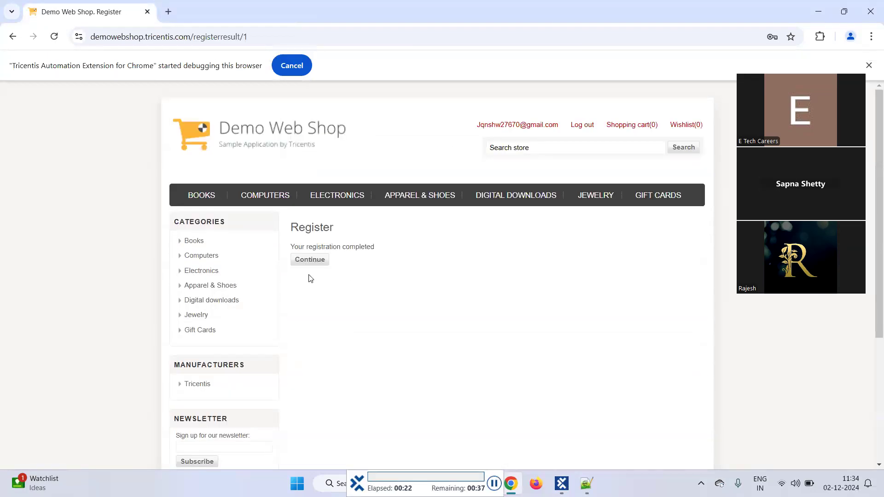
pyautogui.click(311, 262)
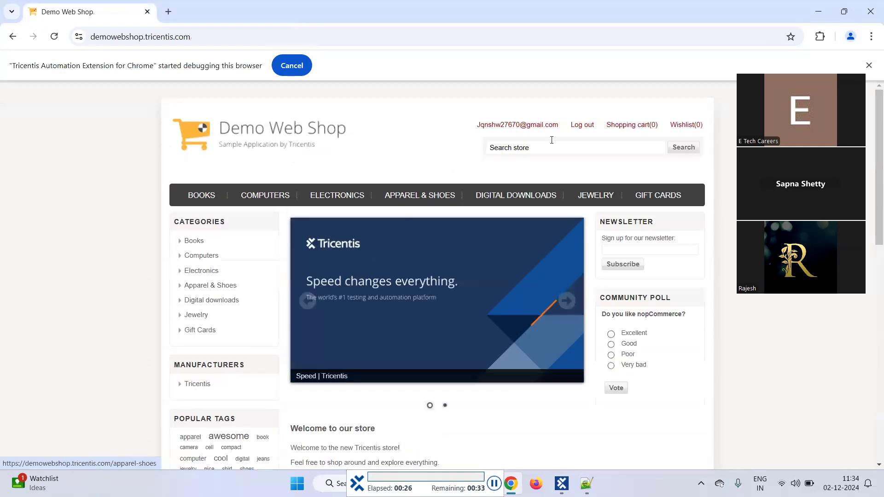
pyautogui.click(581, 125)
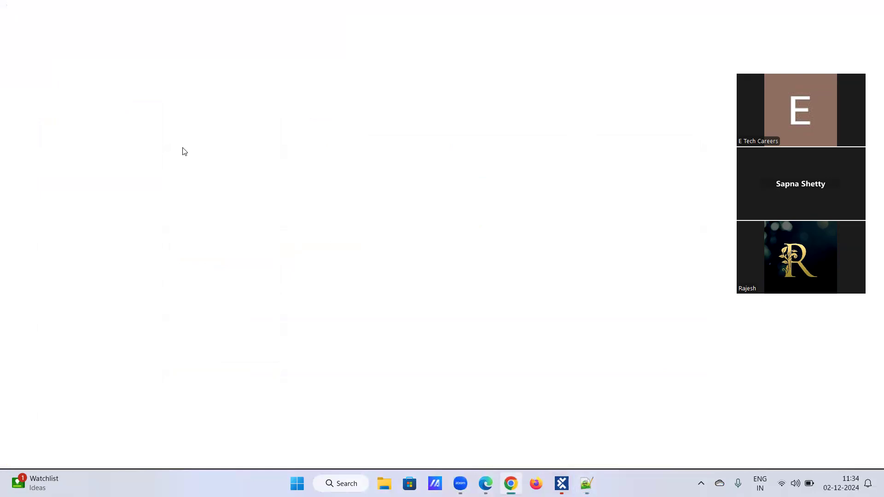
# Search for "demo web shop" in Chrome and open the Demo Web Shop login page from the results
pyautogui.write('d')
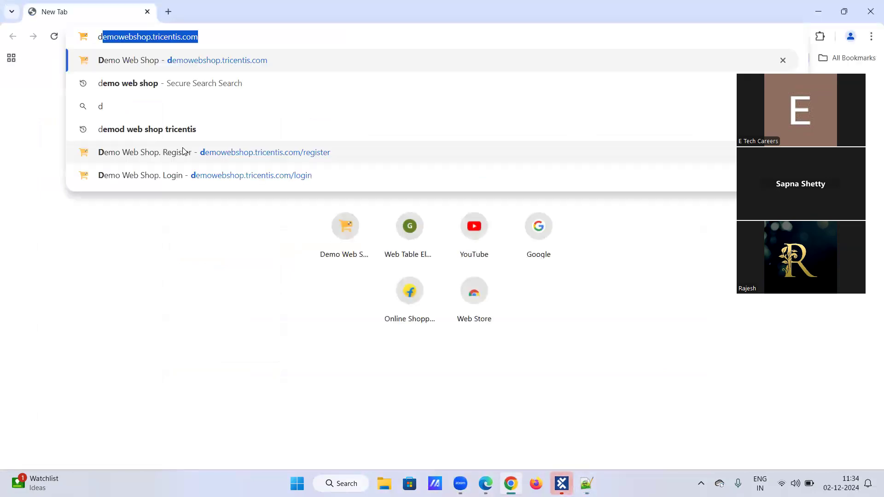
pyautogui.write('emp')
pyautogui.press('BackSpace')
pyautogui.write('o')
pyautogui.press('Return')
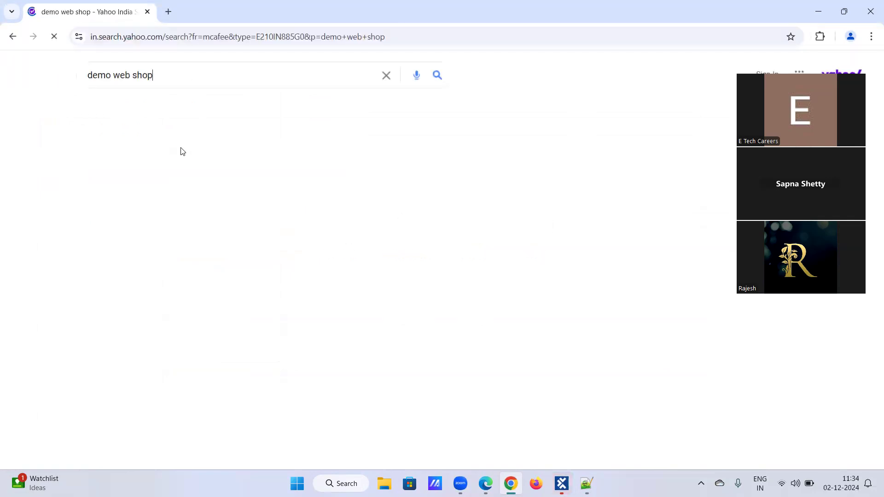
pyautogui.click(118, 173)
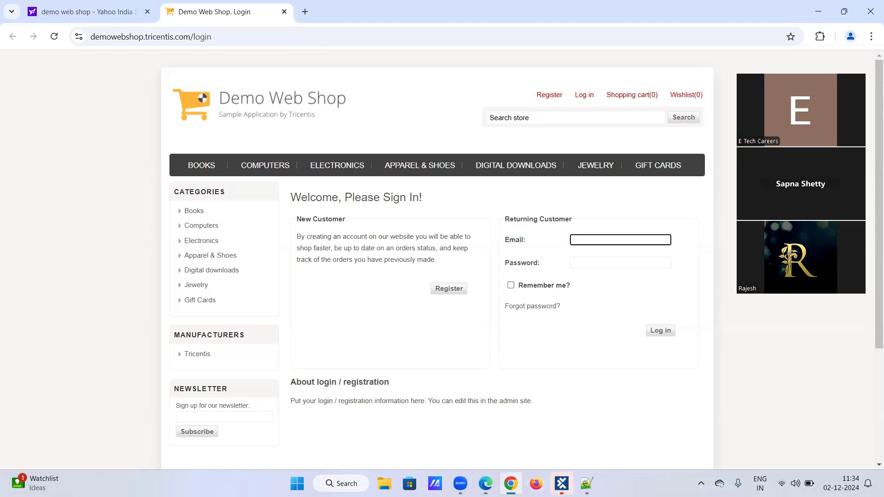
# Return to Tosca Commander and review the details of the TBox Wait and OpenUrl test steps alongside the Demo Web Shop login page
pyautogui.click(562, 483)
pyautogui.click(90, 116)
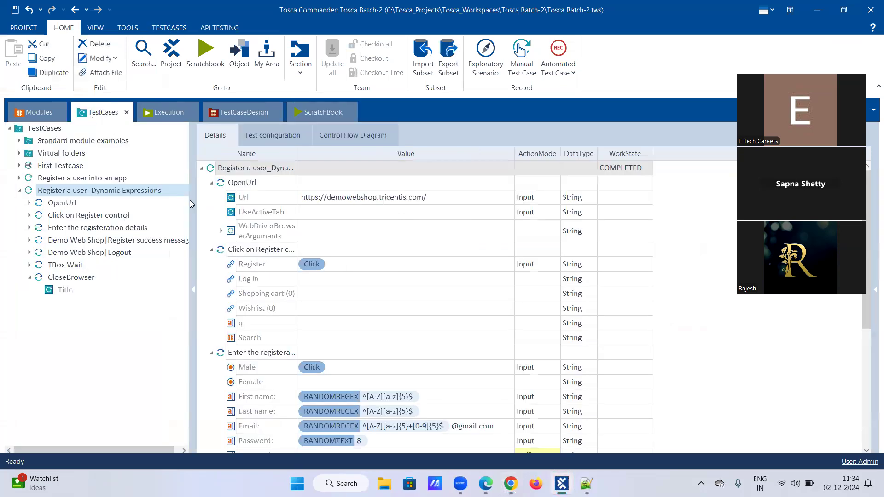
pyautogui.click(60, 266)
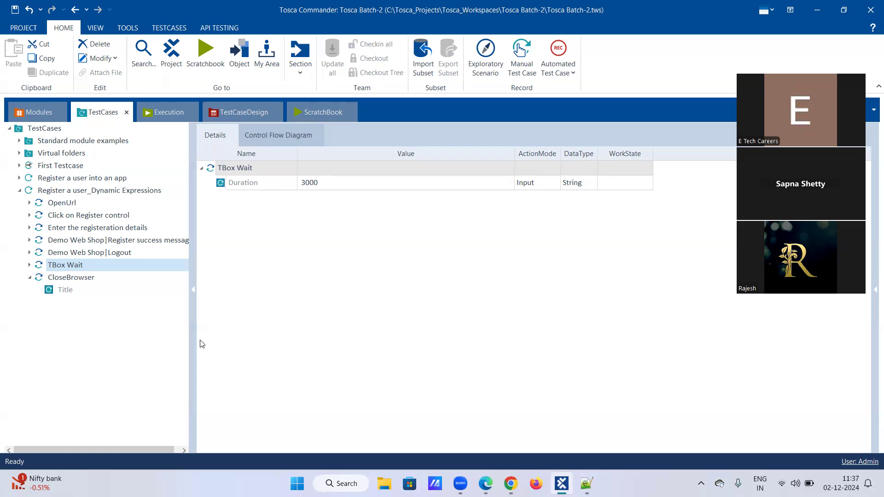
pyautogui.click(511, 483)
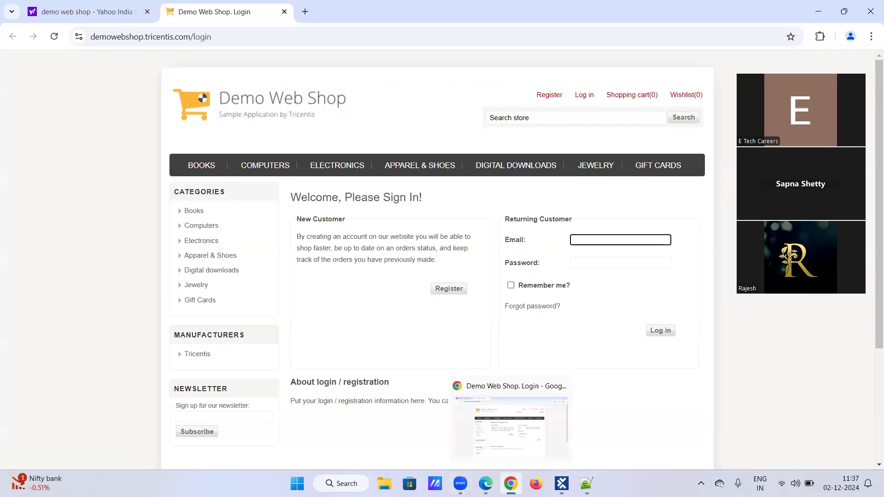
pyautogui.click(562, 484)
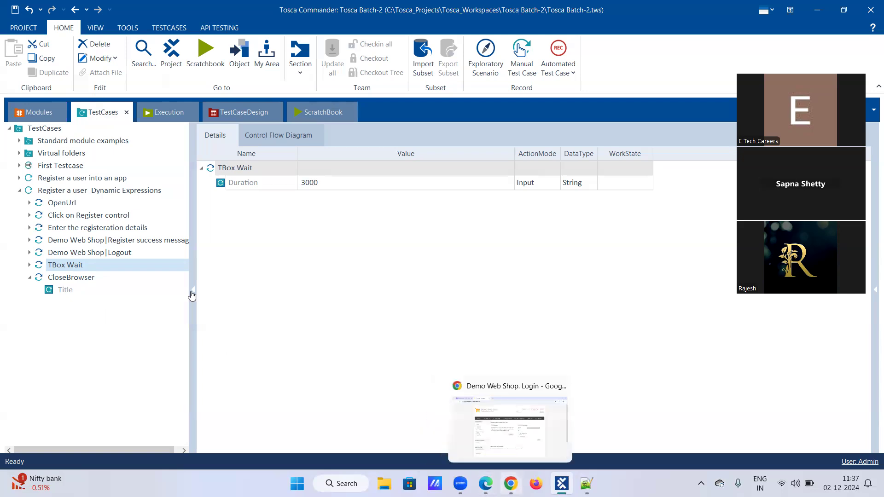
pyautogui.click(74, 205)
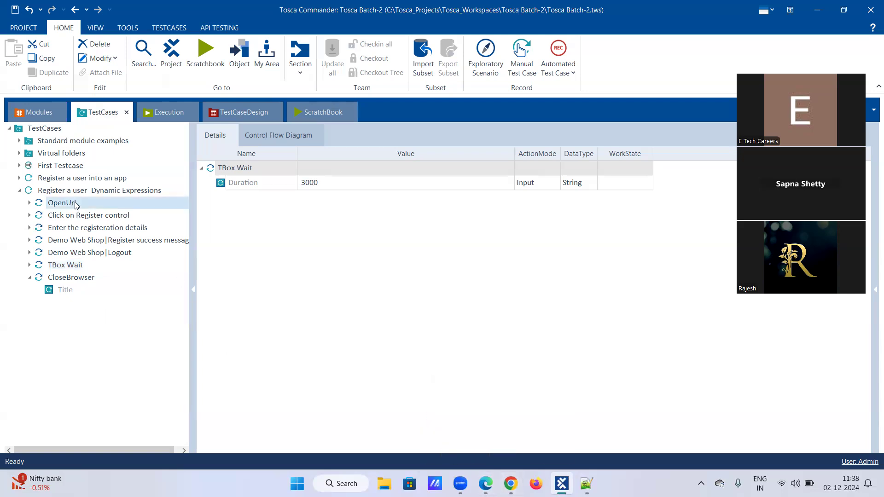
# Check the Demo Web Shop login page in Chrome, and expand the Click on Register control test step in Tosca Commander
pyautogui.click(510, 484)
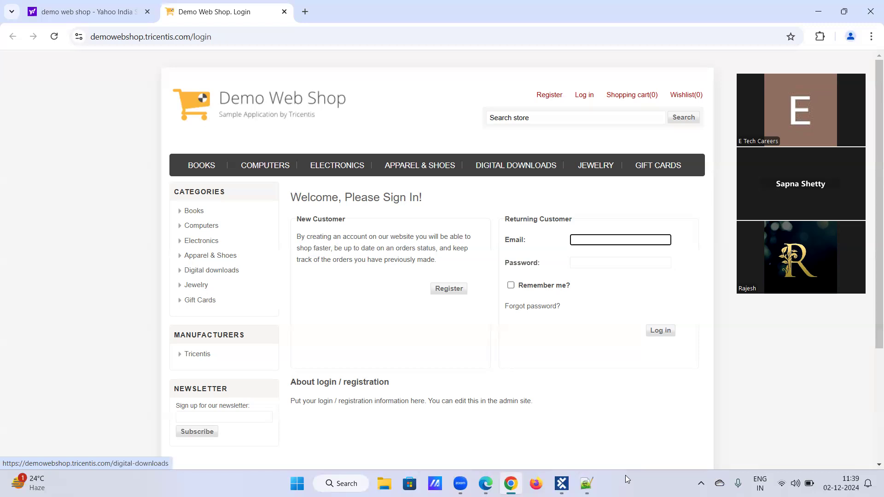
pyautogui.click(562, 484)
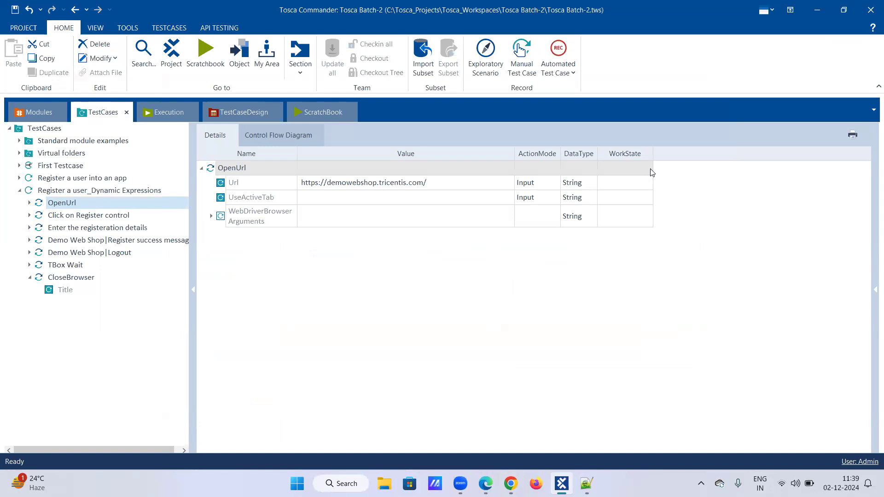
pyautogui.click(30, 215)
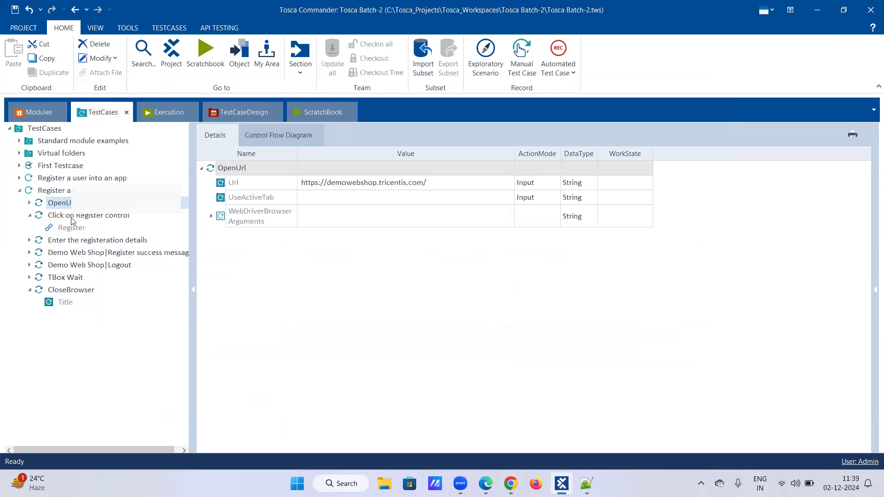
# Jump to the module attribute of the Register control and set its Cardinality to 0-N
pyautogui.rightClick(71, 217)
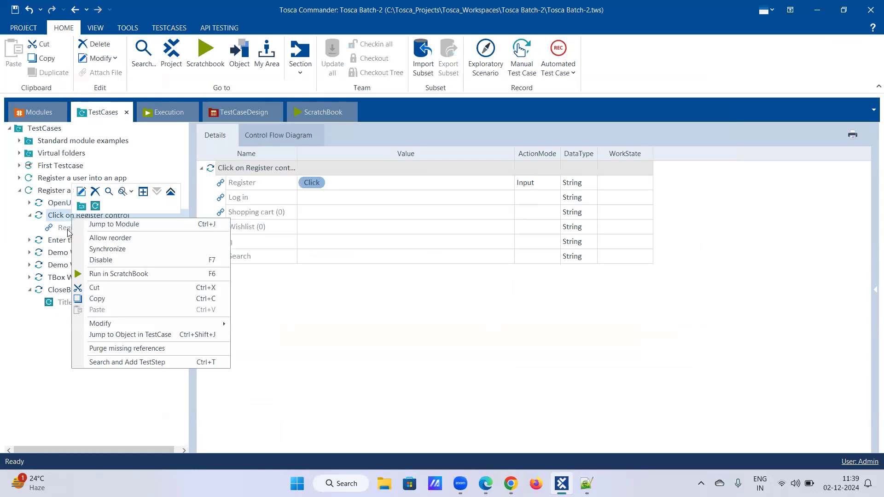
pyautogui.click(68, 234)
pyautogui.rightClick(69, 229)
pyautogui.click(107, 239)
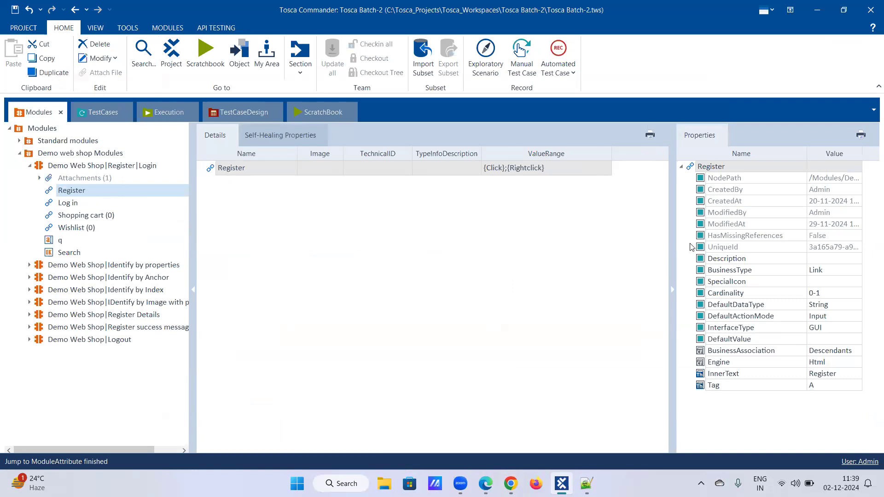
pyautogui.click(823, 294)
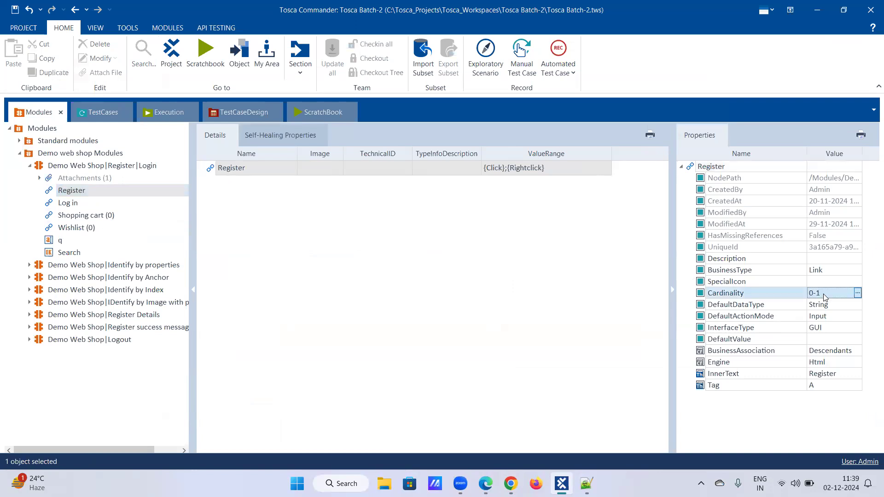
pyautogui.press('BackSpace')
pyautogui.write('N')
pyautogui.press('Return')
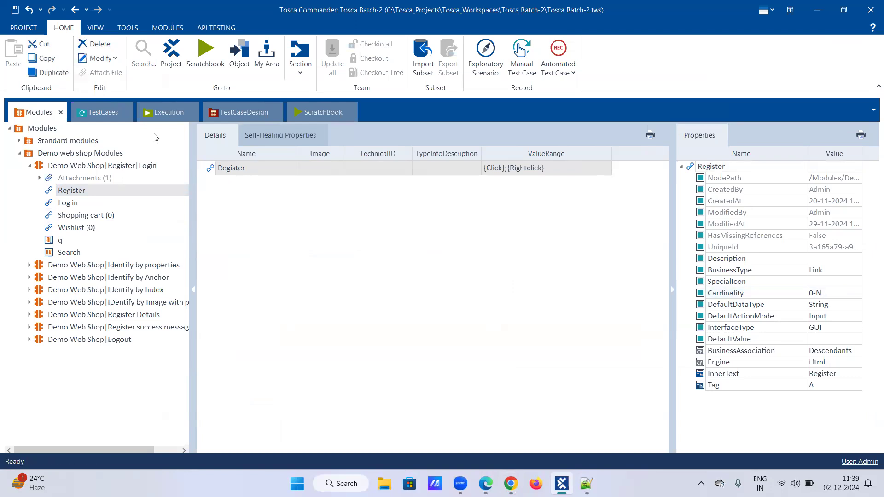
# In the Click on Register control test step, set the first Register value to Visible = True
pyautogui.click(98, 113)
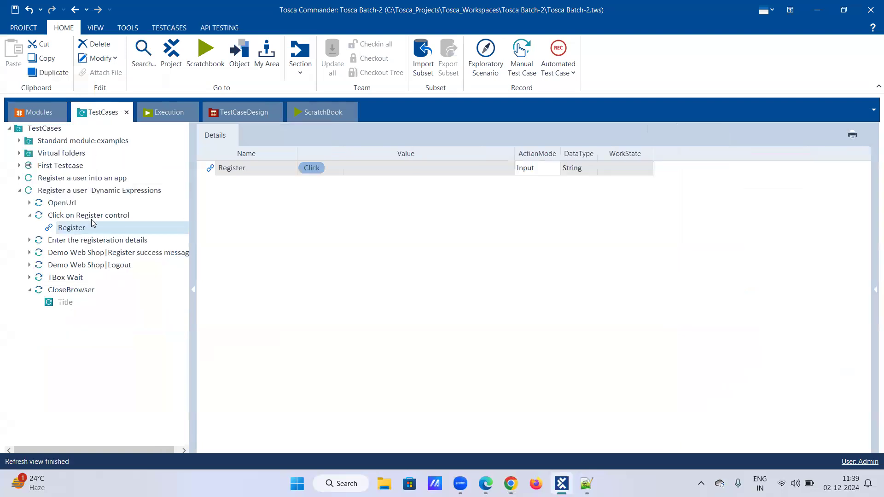
pyautogui.click(58, 218)
pyautogui.click(64, 229)
pyautogui.click(75, 217)
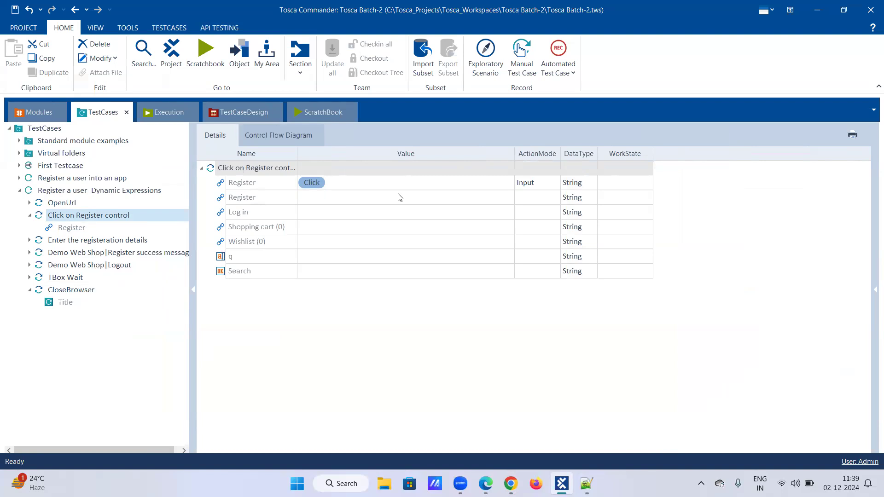
pyautogui.click(491, 183)
pyautogui.click(496, 183)
pyautogui.click(508, 183)
pyautogui.click(363, 198)
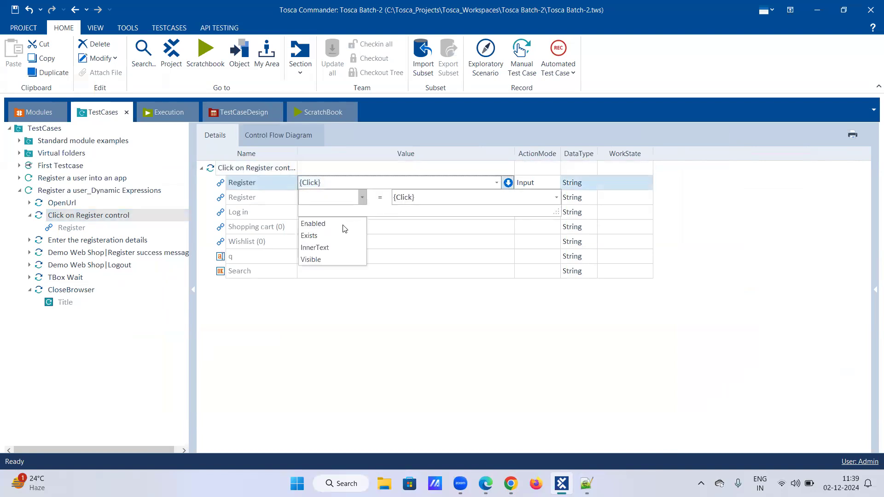
pyautogui.click(328, 257)
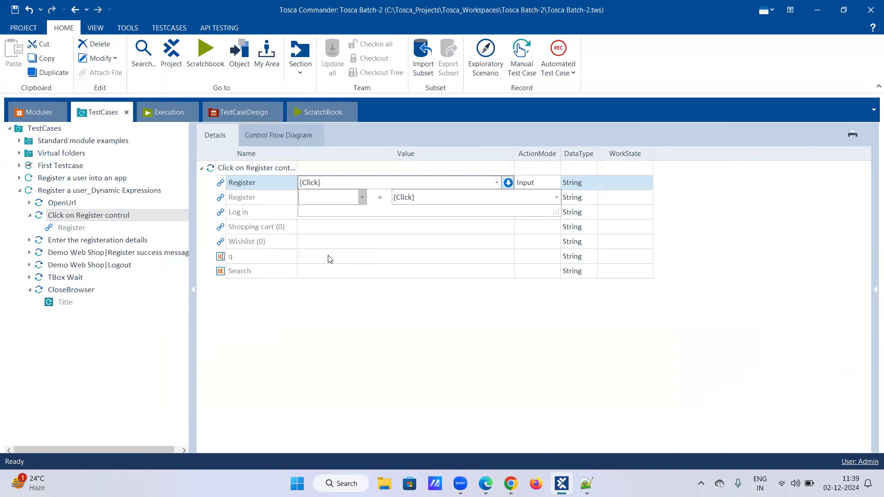
pyautogui.click(435, 196)
pyautogui.press('BackSpace')
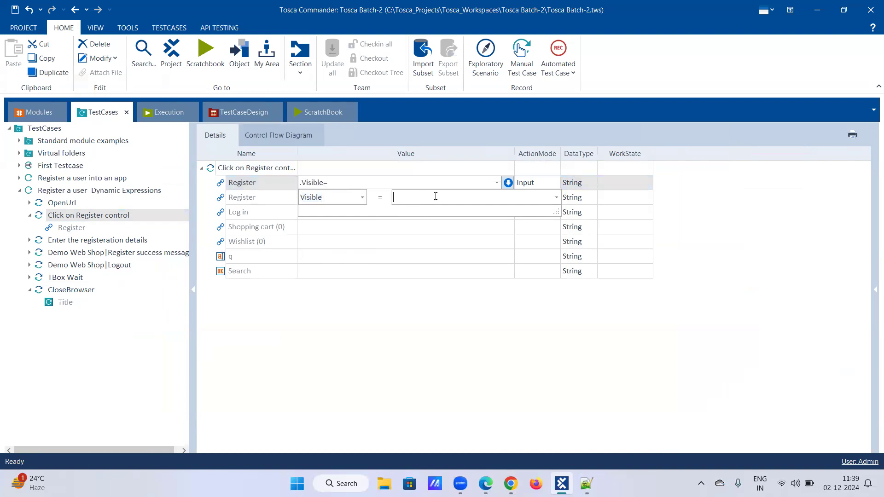
pyautogui.write('True')
pyautogui.press('Return')
# Set the first Register entry's ActionMode to WaitOn, and give the second Register entry the value {Click}
pyautogui.click(543, 199)
pyautogui.click(558, 182)
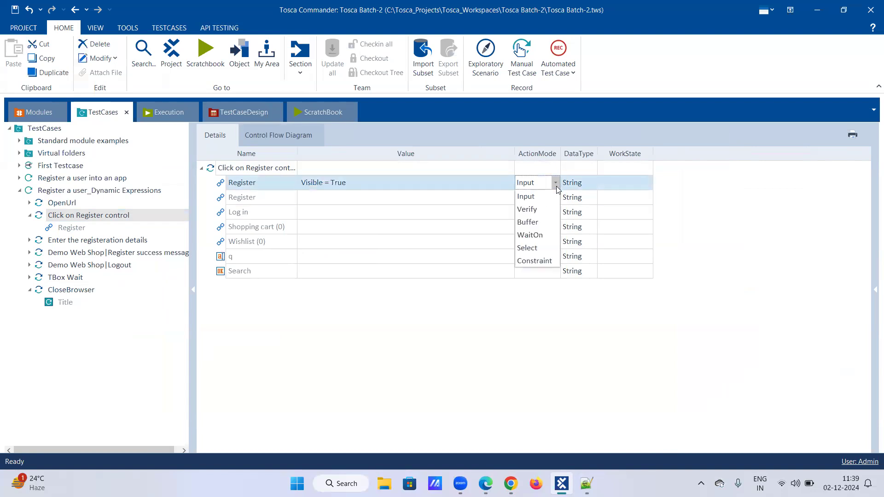
pyautogui.click(539, 236)
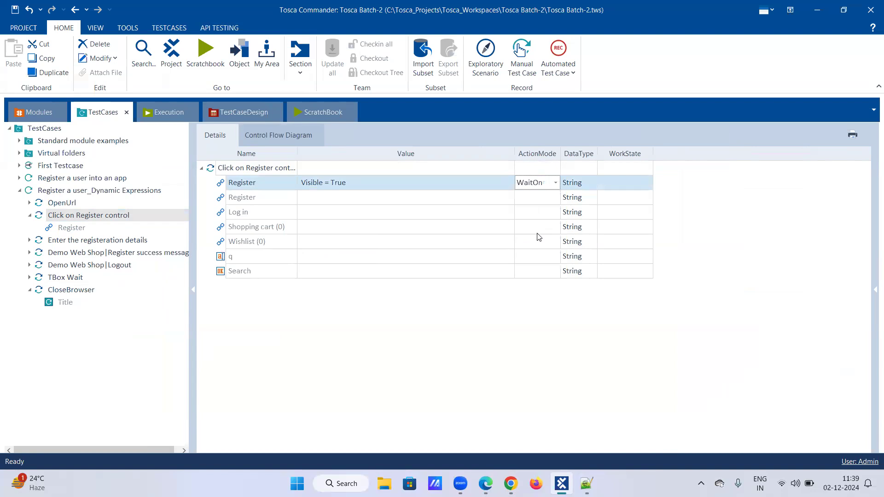
pyautogui.click(541, 199)
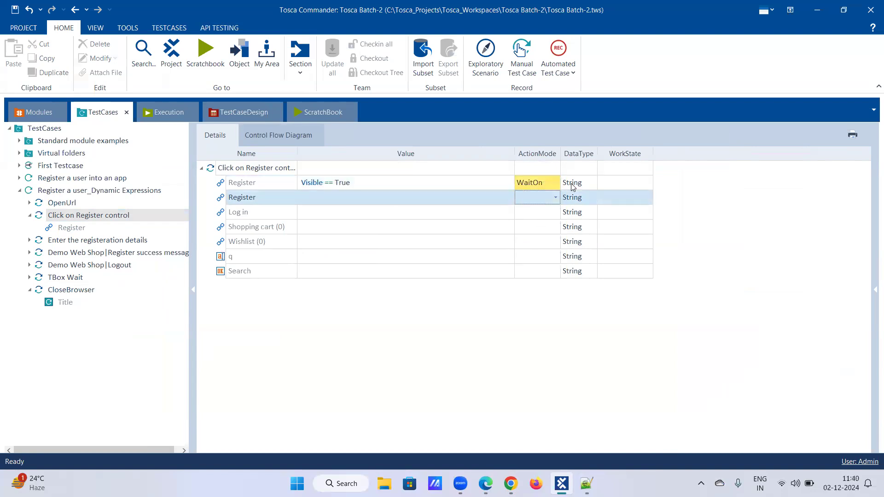
pyautogui.click(482, 200)
pyautogui.click(486, 213)
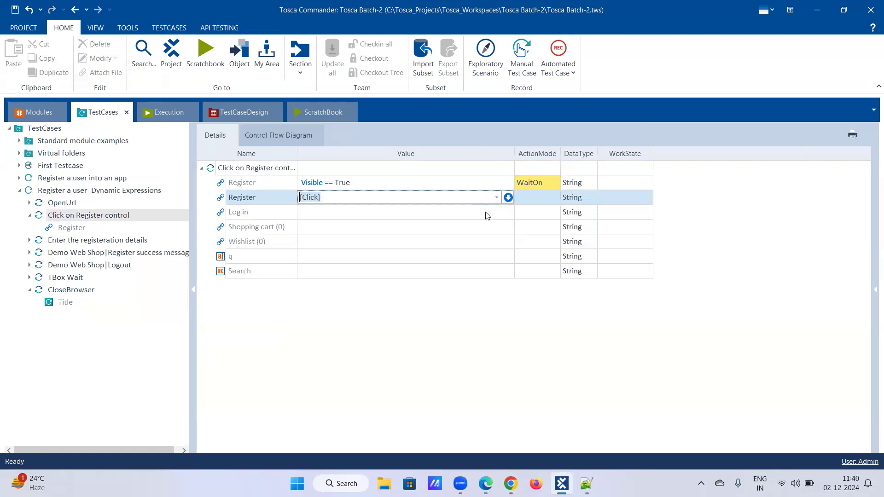
pyautogui.press('Return')
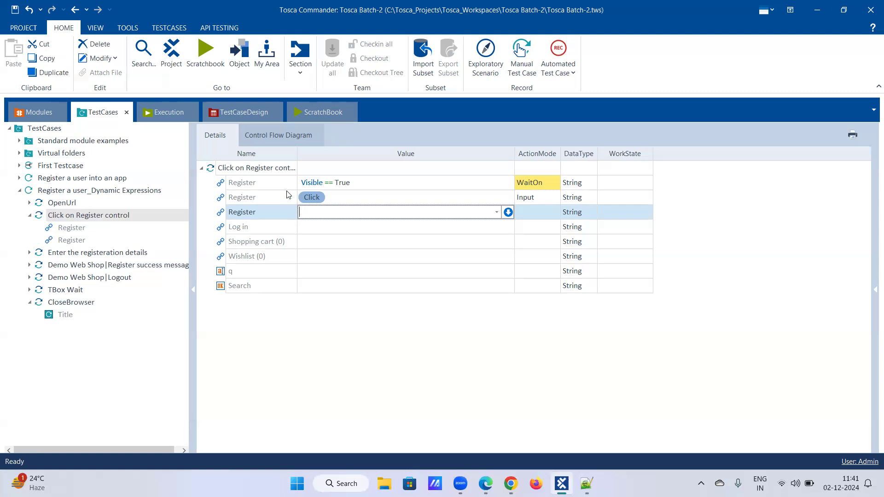
# Examine the TBox Synchronization timeout values in the Tosca settings, and close the settings
pyautogui.click(22, 30)
pyautogui.click(31, 94)
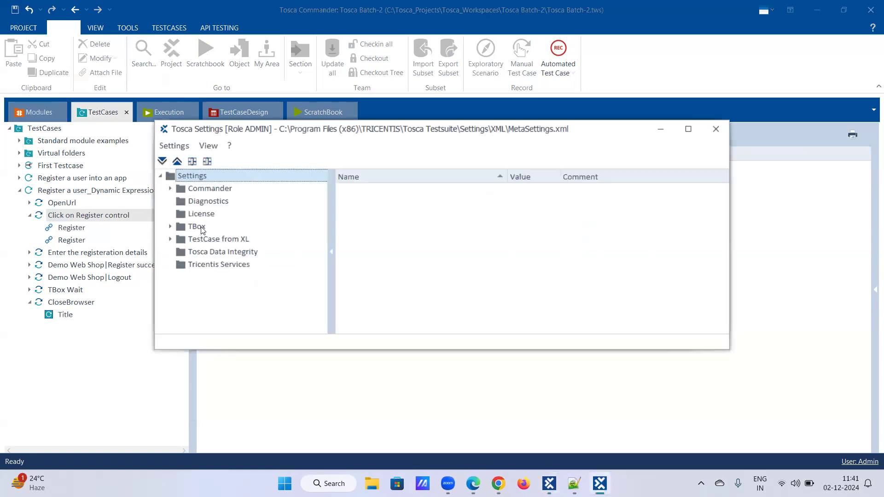
pyautogui.click(171, 227)
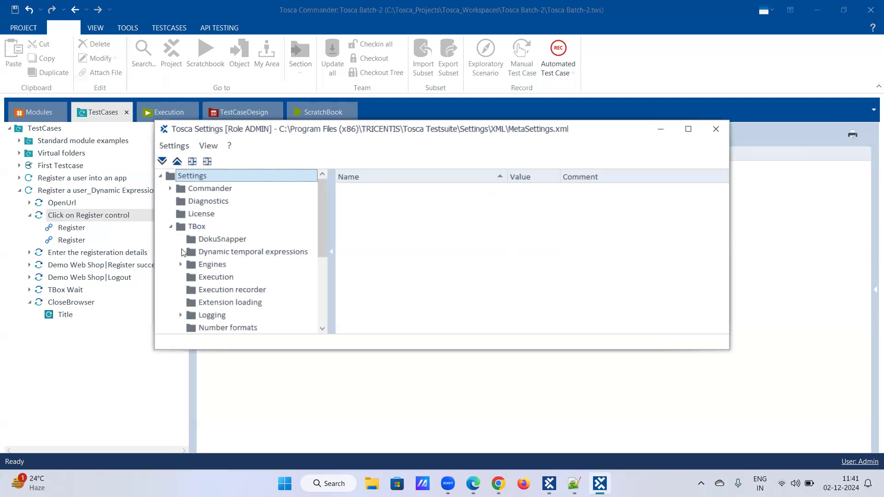
pyautogui.scroll(-3, 183, 249)
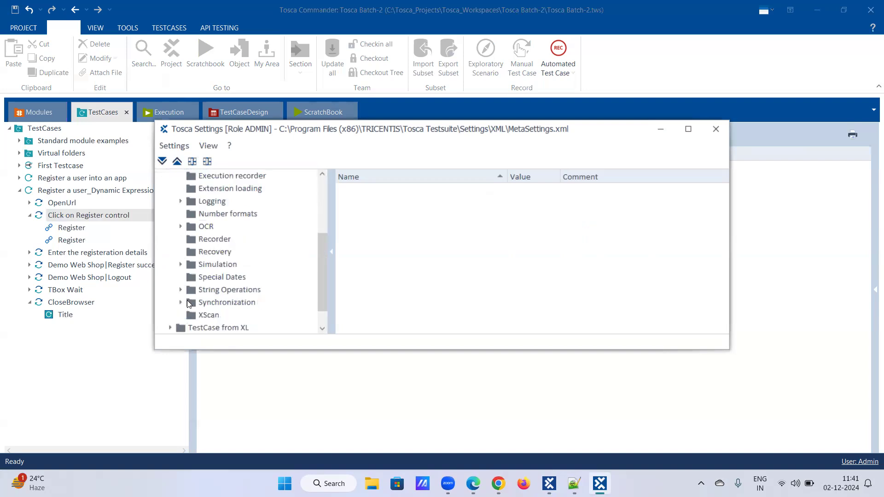
pyautogui.click(214, 304)
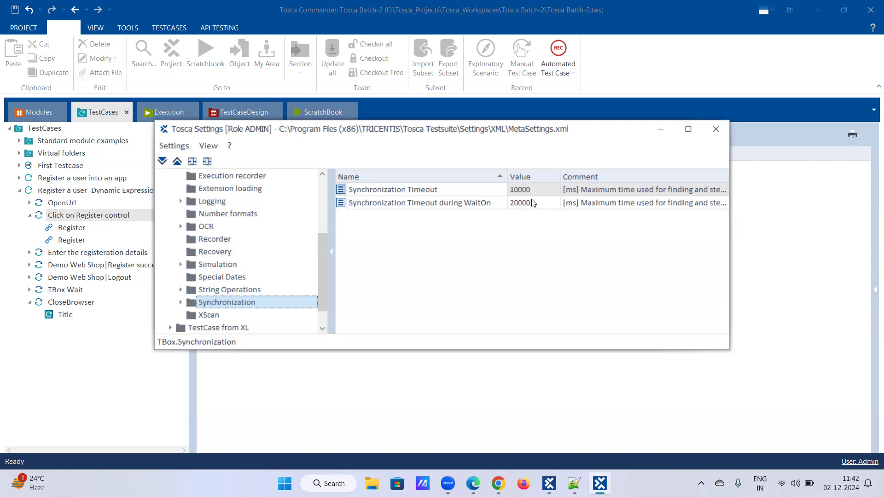
pyautogui.click(716, 130)
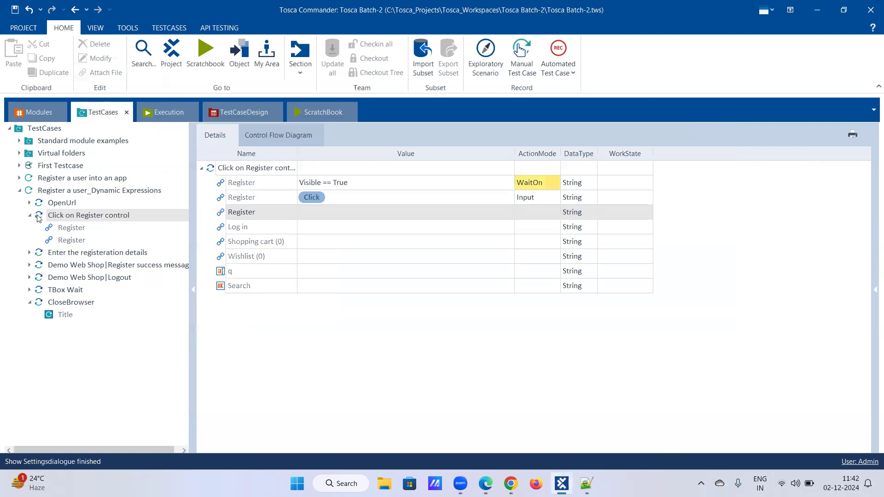
# Reopen the Tosca settings and review how Synchronization Timeout differs from Synchronization Timeout during WaitOn under TBox
pyautogui.click(29, 30)
pyautogui.click(35, 90)
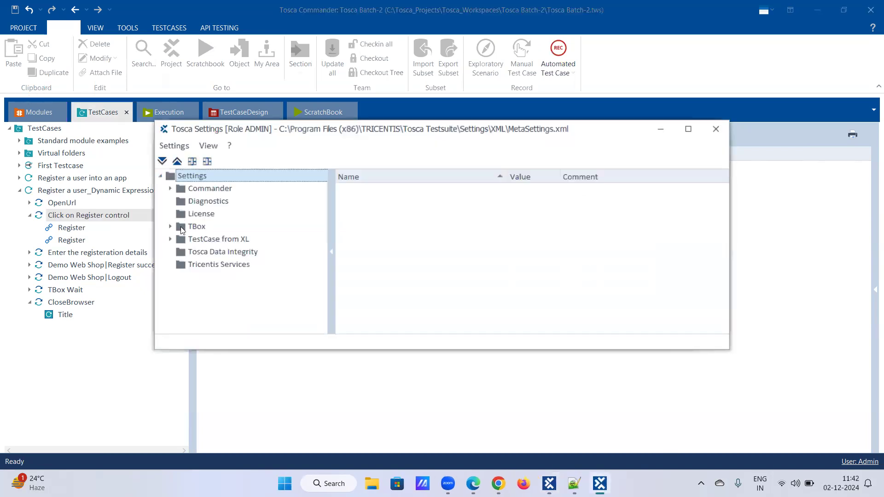
pyautogui.click(170, 226)
pyautogui.scroll(-2, 190, 244)
pyautogui.scroll(-2, 190, 257)
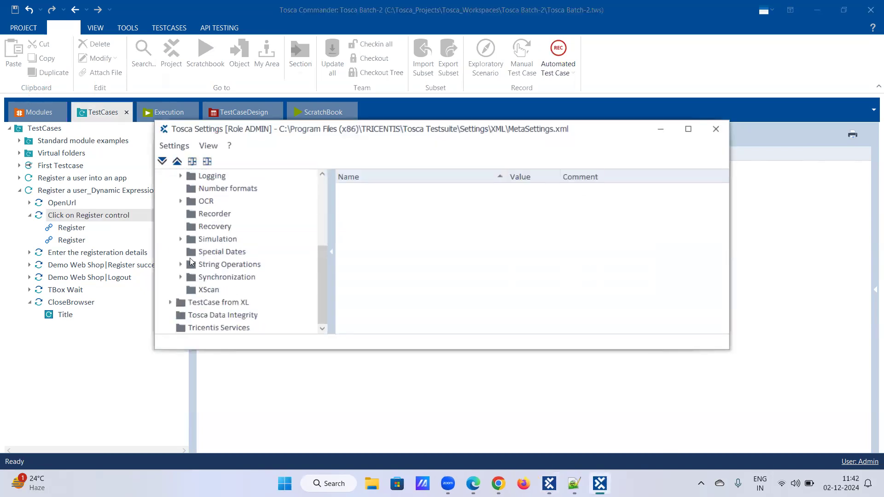
pyautogui.click(202, 278)
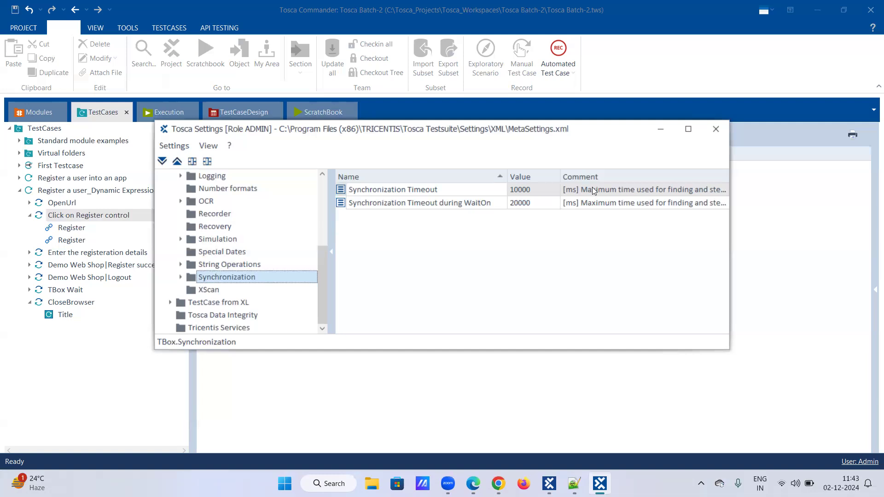
pyautogui.click(716, 129)
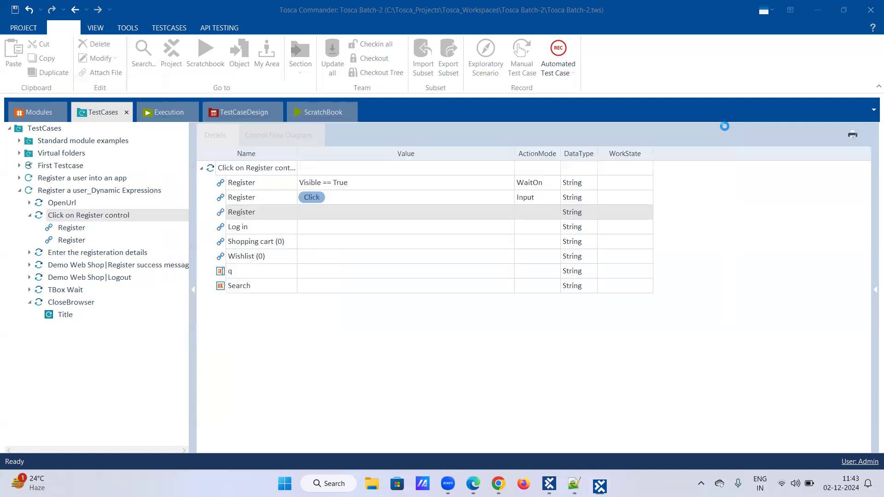
# Switch to Chrome to view the Demo Web Shop registration form, and return to Tosca Commander
pyautogui.click(510, 484)
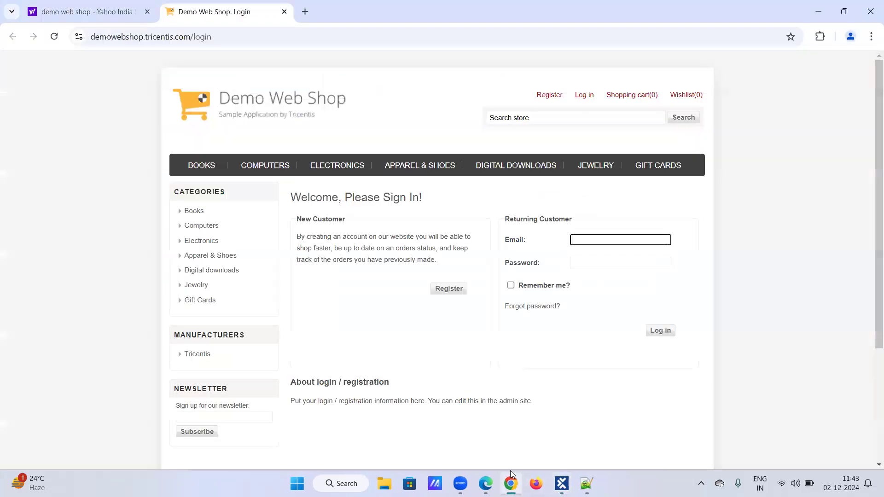
pyautogui.click(547, 98)
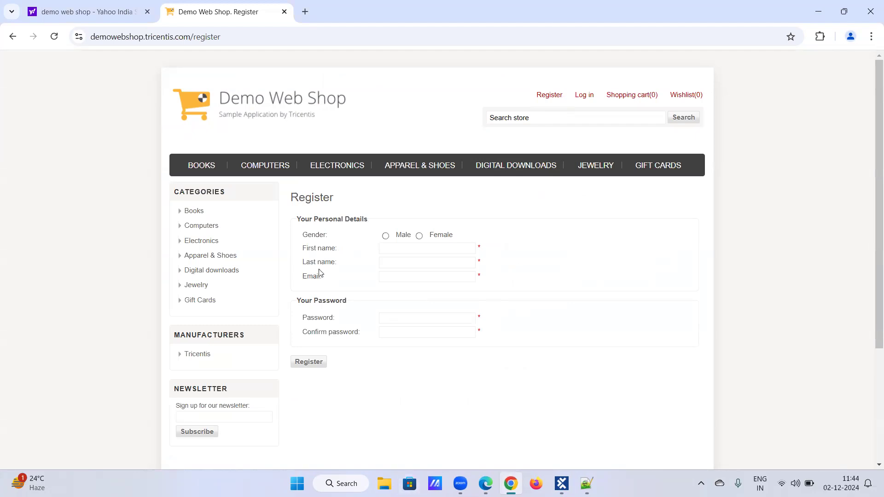
pyautogui.click(561, 481)
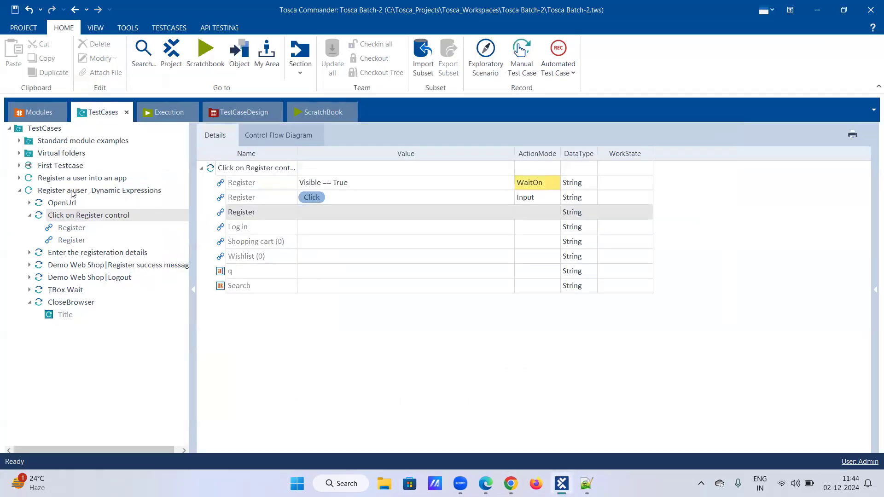
# Jump from First name in the Enter the registeration details test step to its module attribute and set Cardinality to 0-N
pyautogui.click(30, 253)
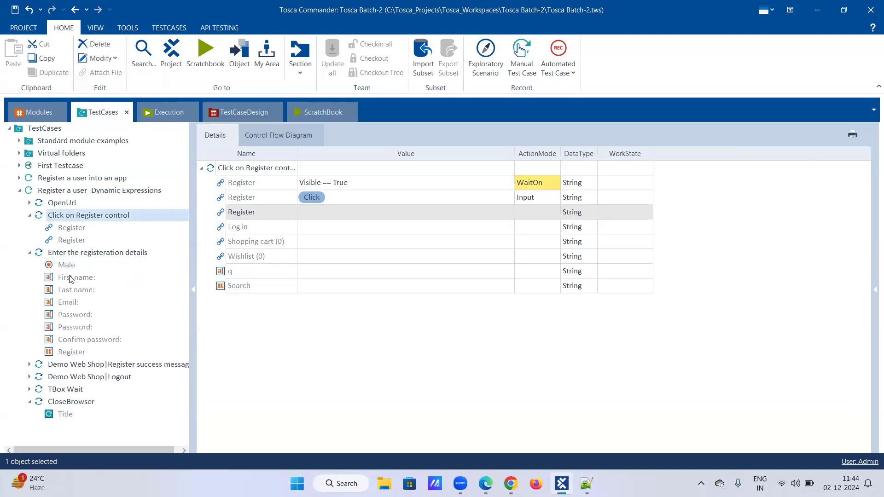
pyautogui.click(86, 279)
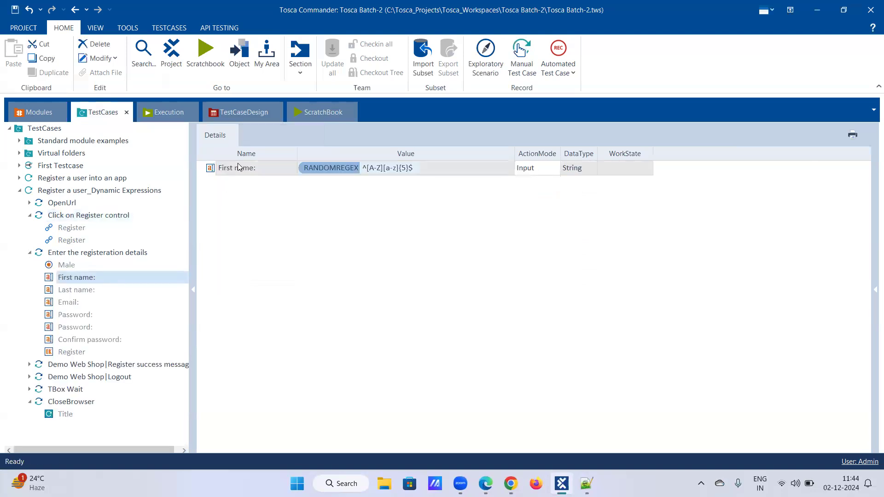
pyautogui.rightClick(239, 168)
pyautogui.click(253, 174)
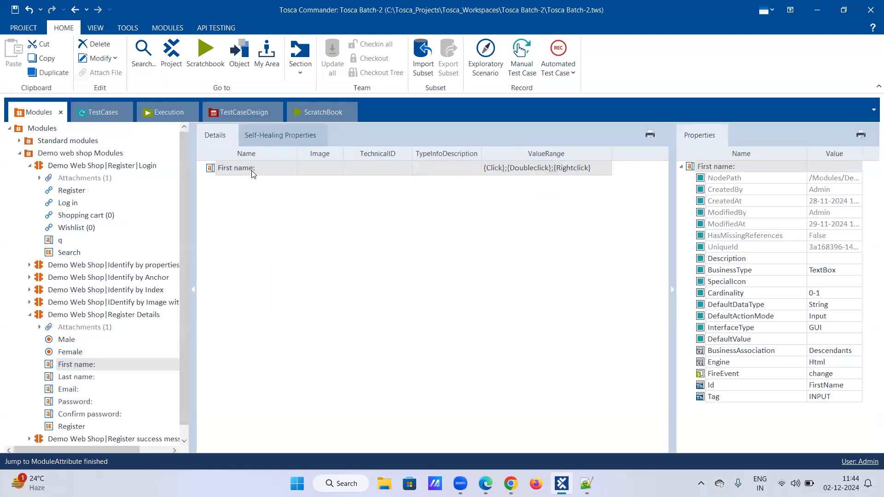
pyautogui.click(842, 294)
pyautogui.click(839, 293)
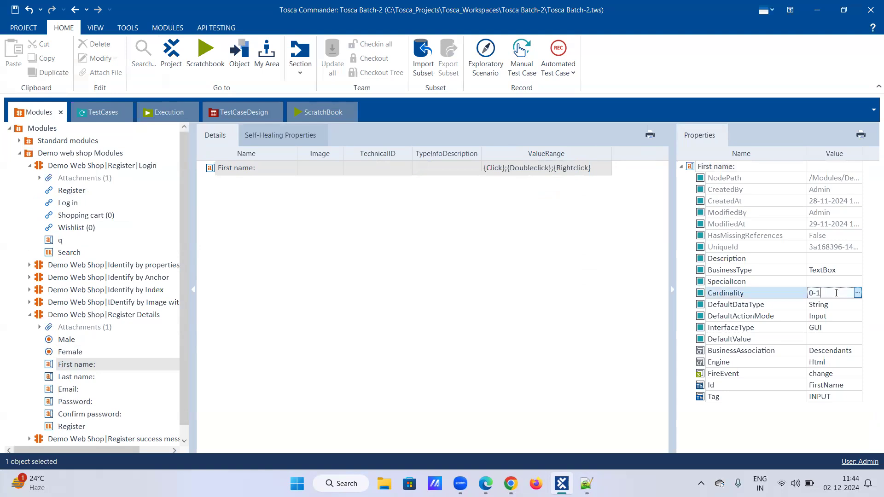
pyautogui.press('BackSpace')
pyautogui.write('N')
pyautogui.press('Return')
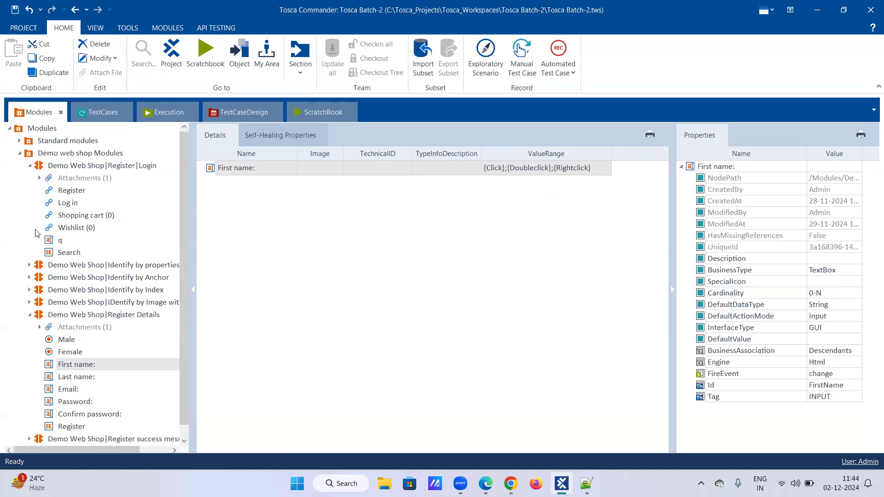
# Set Cardinality of the Last name attribute in the Demo Web Shop|Register Details module to 0-N
pyautogui.click(106, 113)
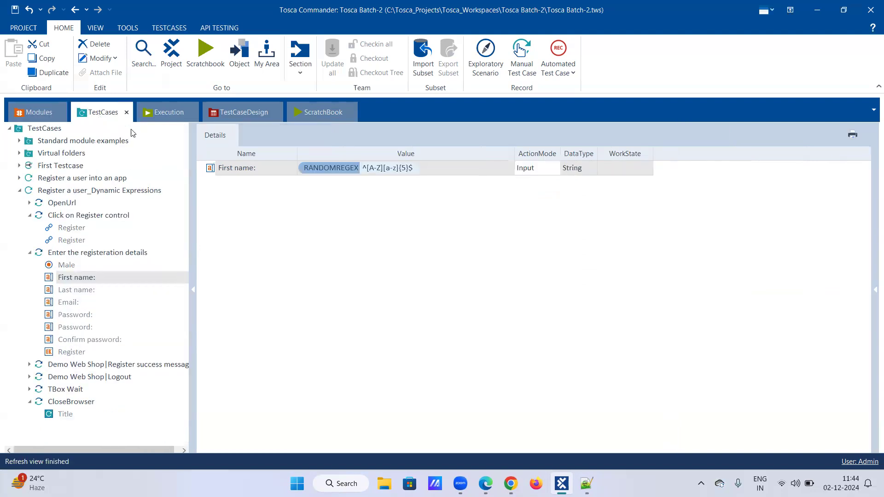
pyautogui.click(41, 114)
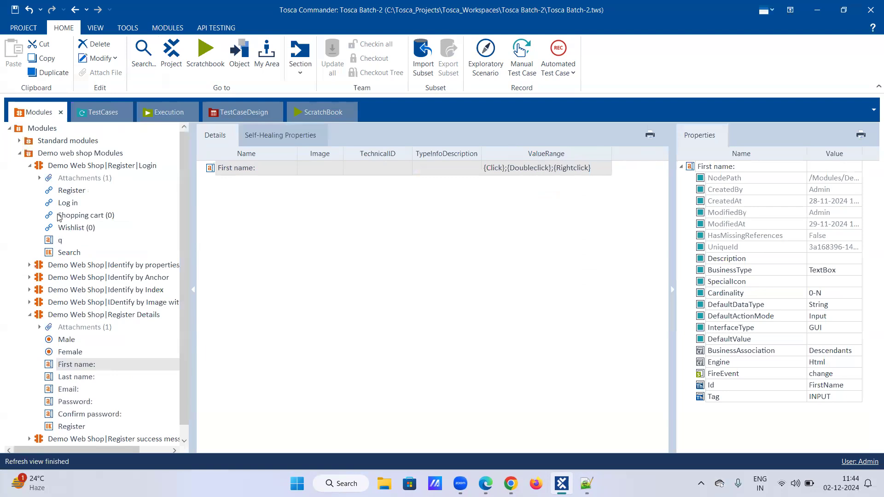
pyautogui.scroll(-1, 69, 350)
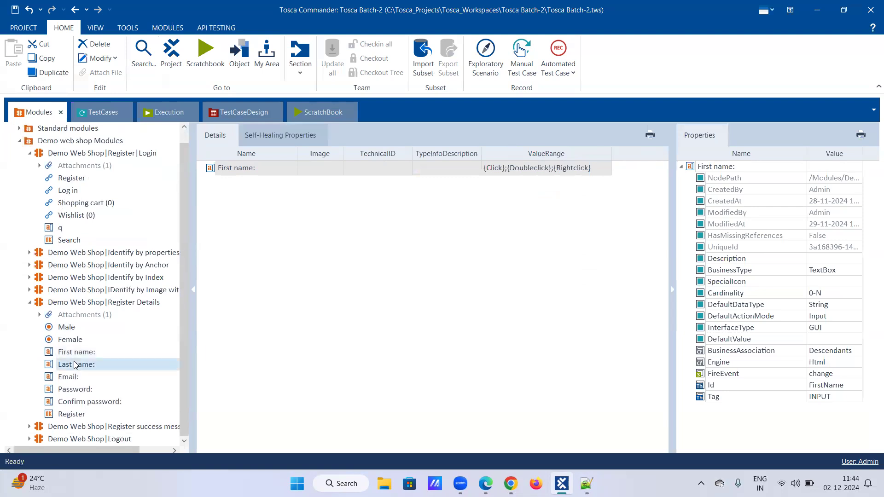
pyautogui.click(76, 365)
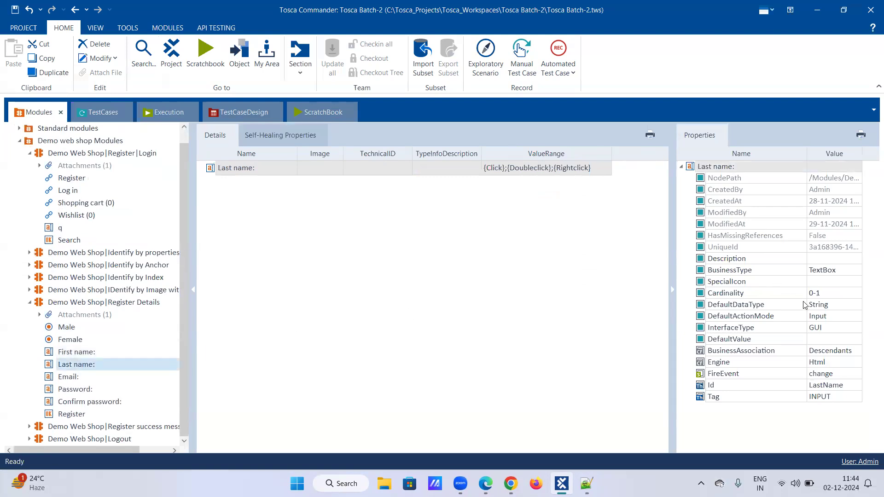
pyautogui.click(832, 295)
pyautogui.click(831, 295)
pyautogui.press('BackSpace')
pyautogui.write('N')
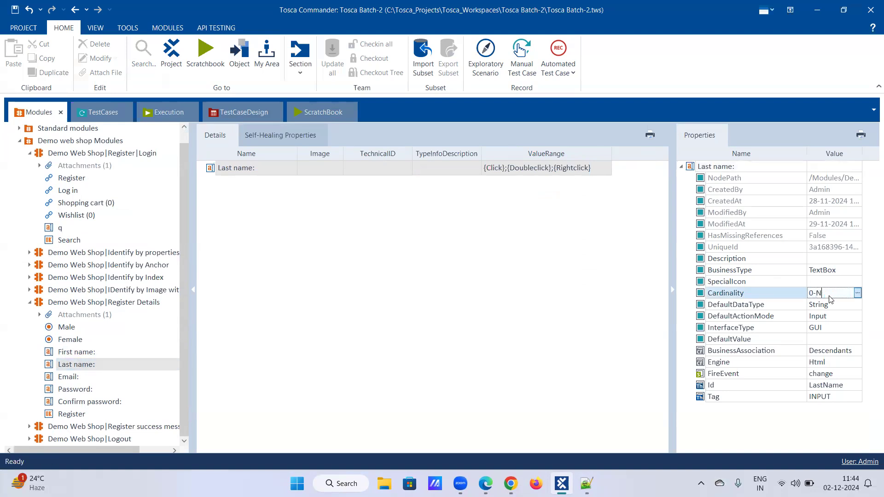
pyautogui.press('Return')
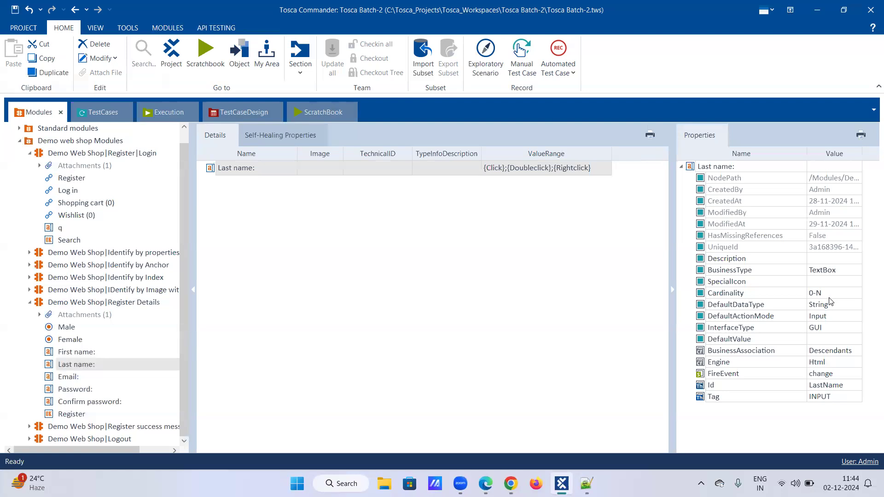
# Set Cardinality of the Email attribute in the Register Details module to 0-N
pyautogui.click(67, 377)
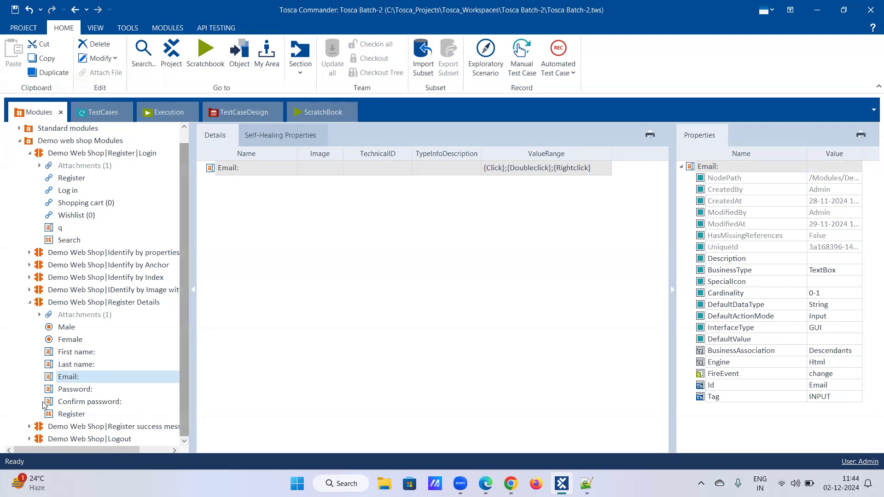
pyautogui.click(834, 295)
pyautogui.press('BackSpace')
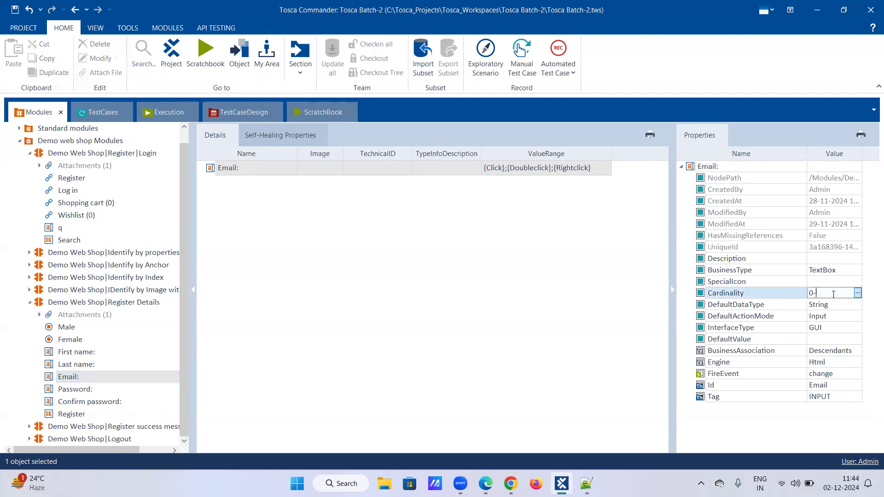
pyautogui.write('N')
pyautogui.press('Return')
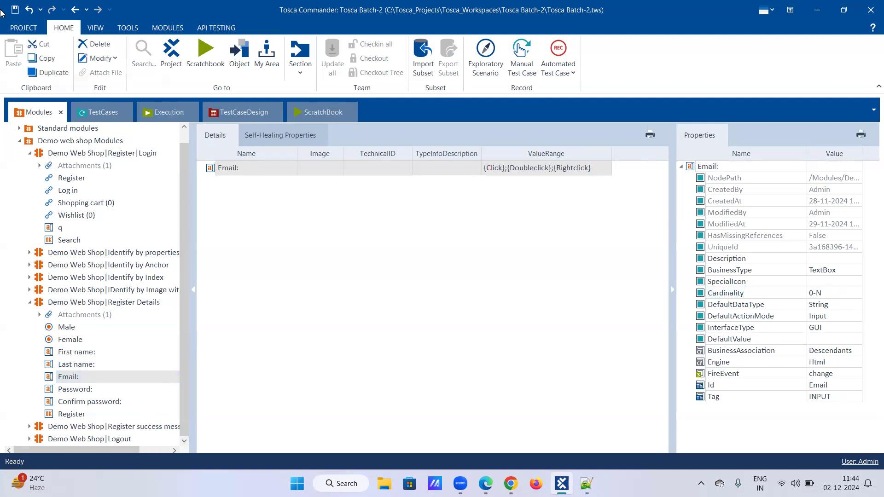
# In the Enter the registeration details test step, make First name wait dynamically with value Visible = True and ActionMode WaitOn
pyautogui.click(90, 116)
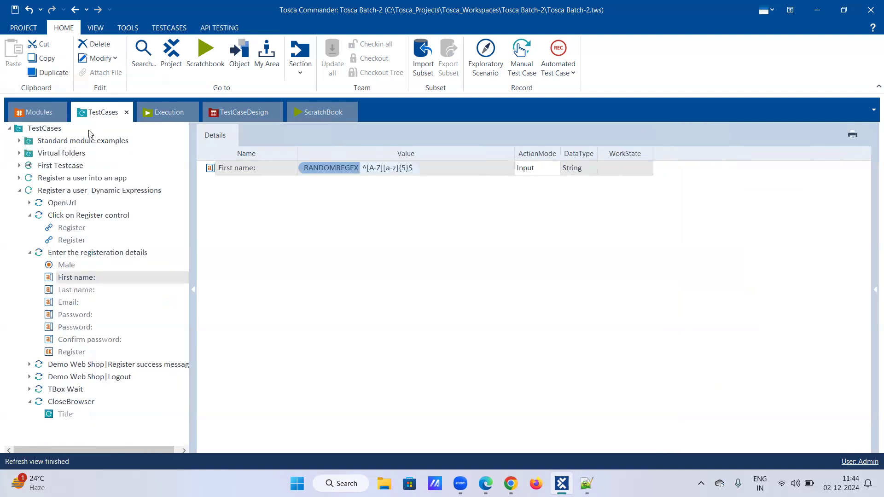
pyautogui.click(76, 258)
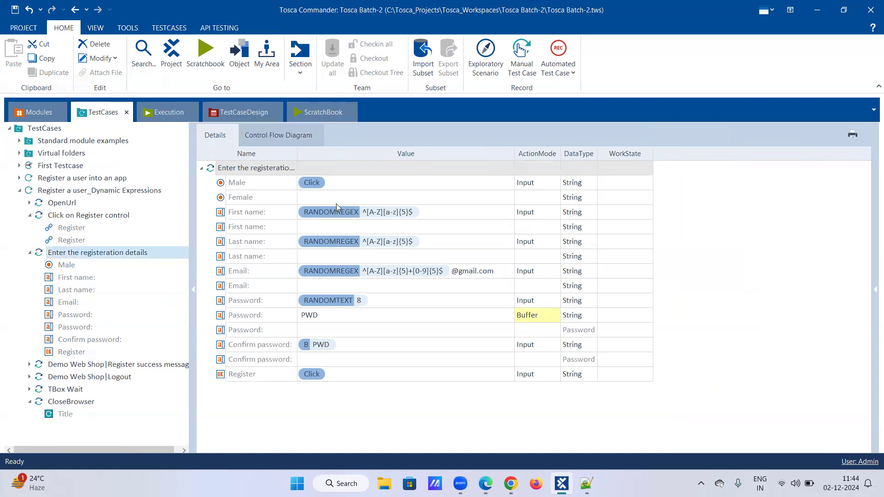
pyautogui.doubleClick(445, 209)
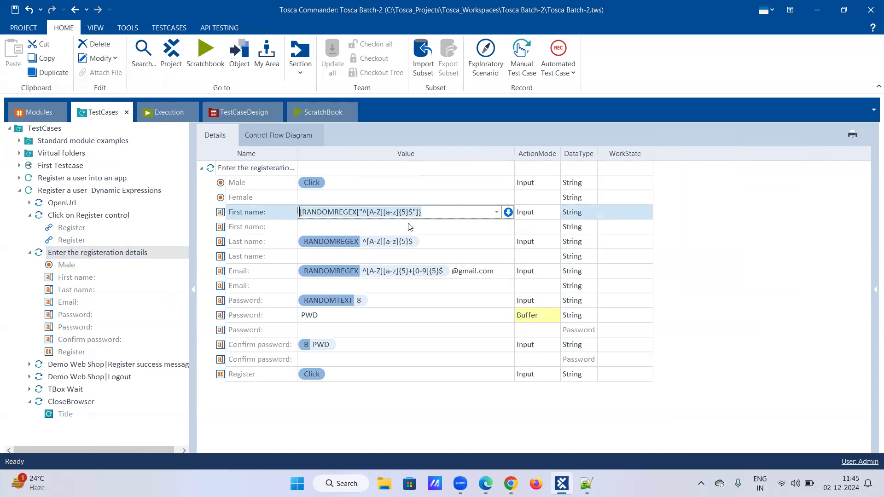
pyautogui.click(508, 213)
pyautogui.click(362, 227)
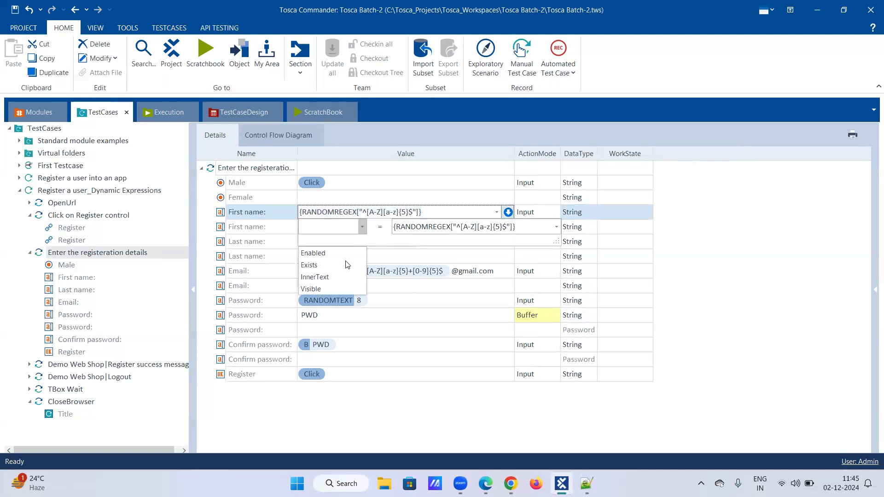
pyautogui.click(338, 288)
pyautogui.click(539, 226)
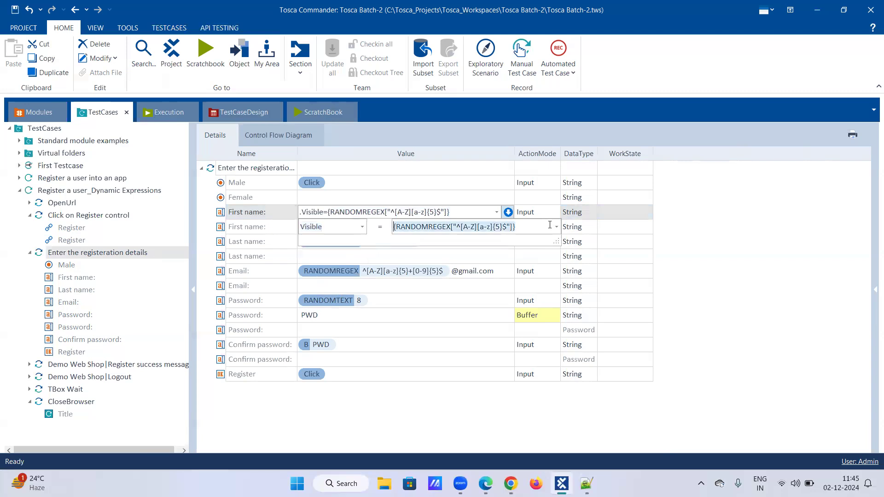
pyautogui.press('BackSpace')
pyautogui.write('True')
pyautogui.click(535, 216)
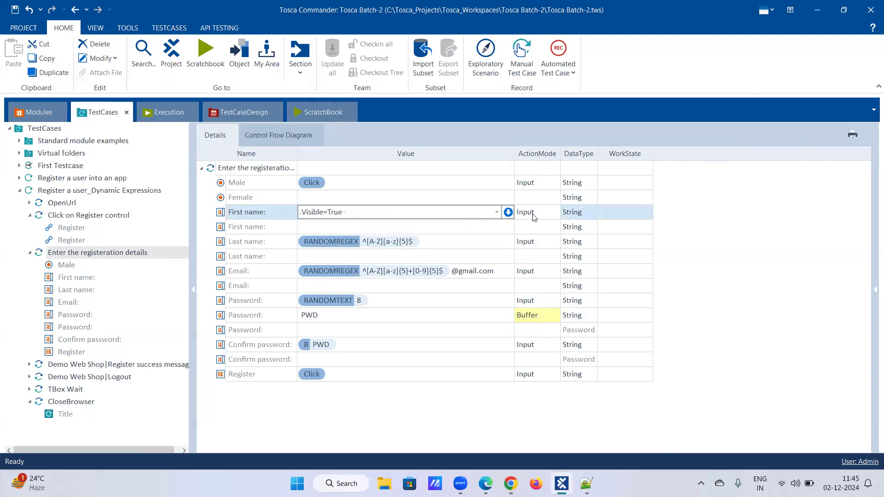
pyautogui.click(555, 213)
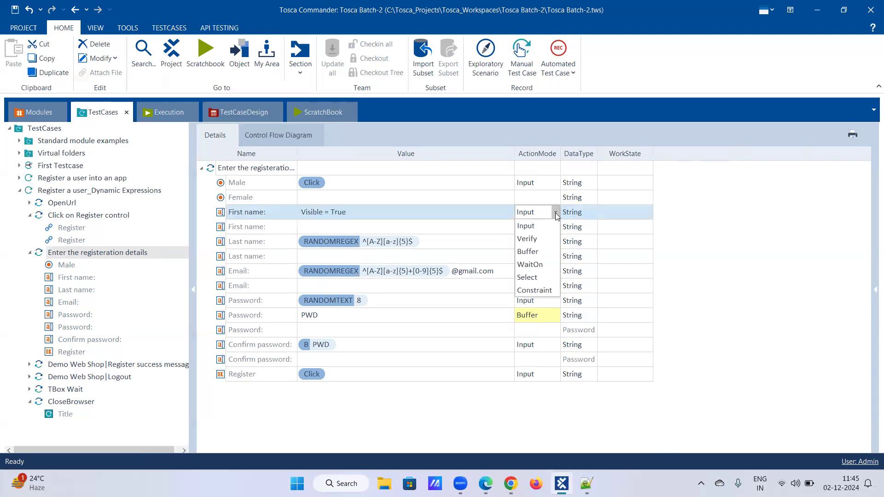
pyautogui.click(530, 265)
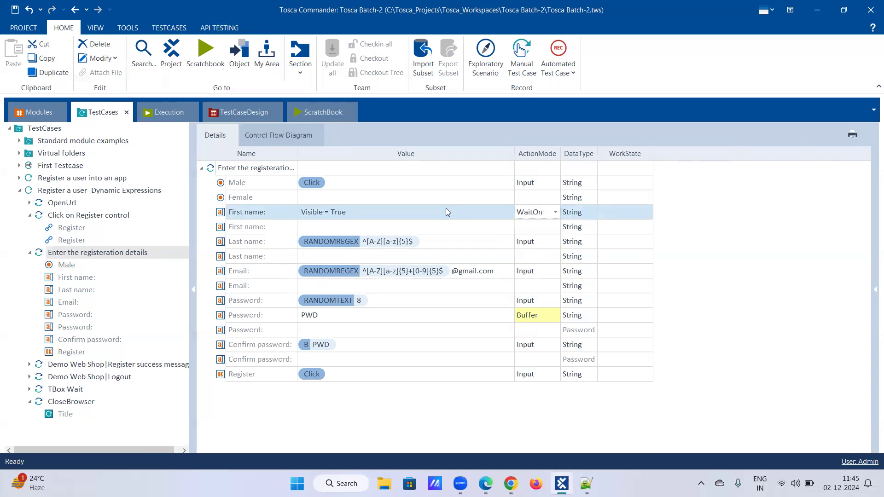
# Enter {RANDOMREGEX["^[A-Z][a-z]{5}$"]} as the value of the empty First name row below the WaitOn row
pyautogui.click(434, 229)
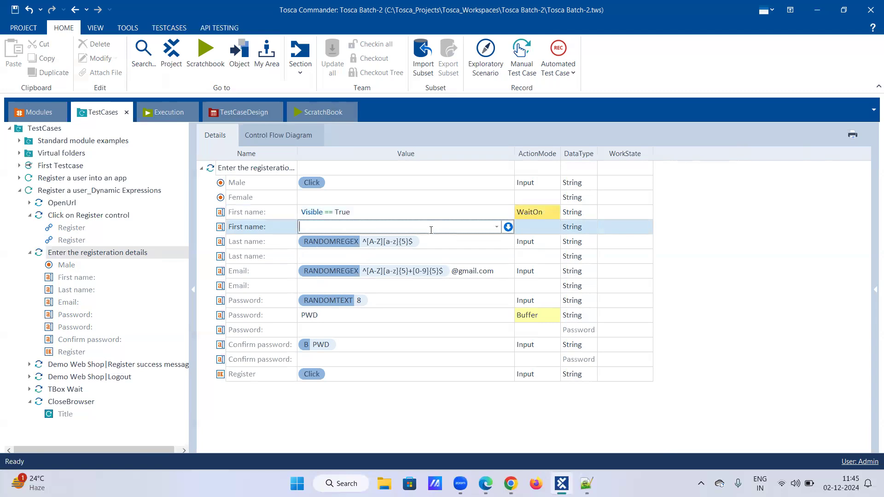
pyautogui.write('{RANDOMREGEX["^[A-Z][a-z]{5}$"]}')
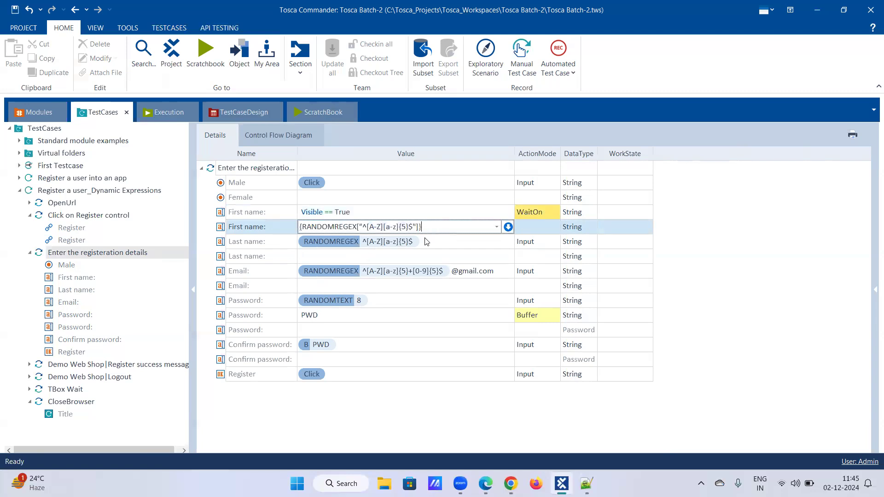
pyautogui.click(427, 241)
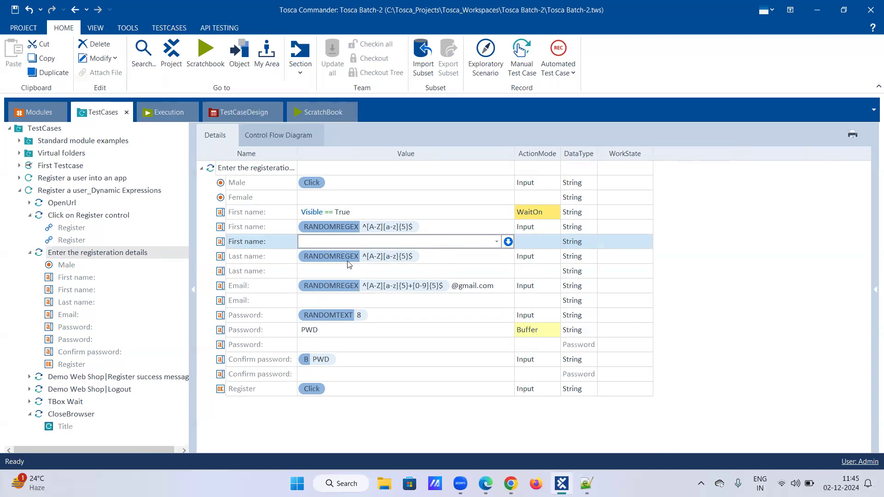
# Replace the filled Last name row's value with Visible = True and set its ActionMode to WaitOn
pyautogui.click(408, 257)
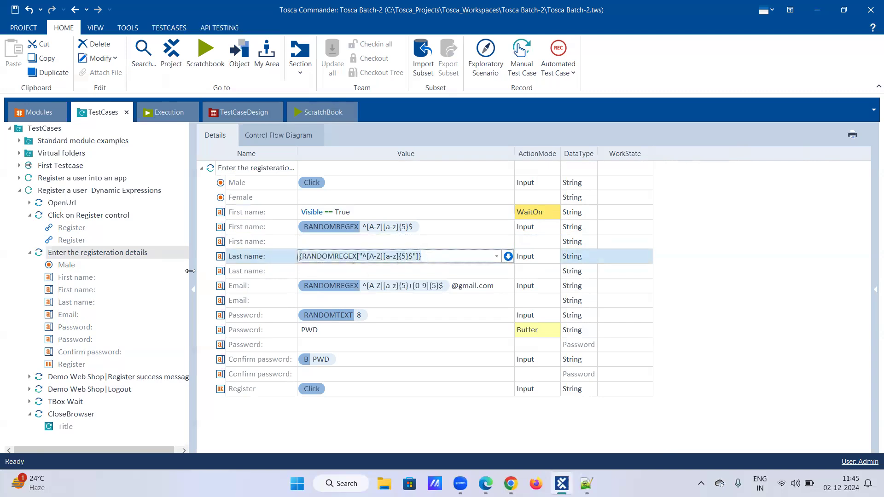
pyautogui.write('c')
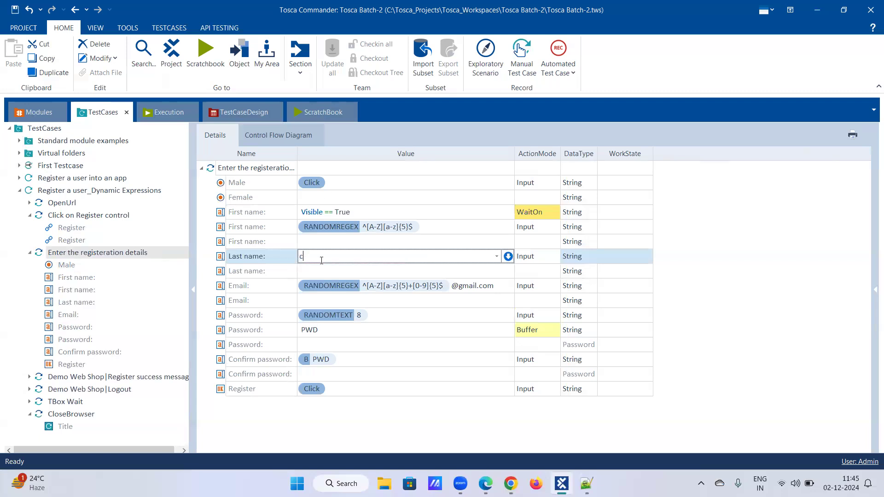
pyautogui.click(497, 257)
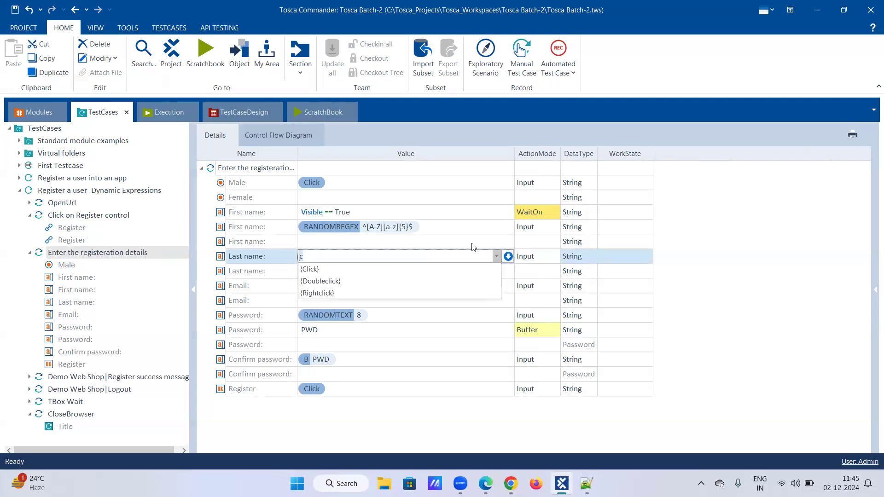
pyautogui.press('BackSpace')
pyautogui.click(508, 257)
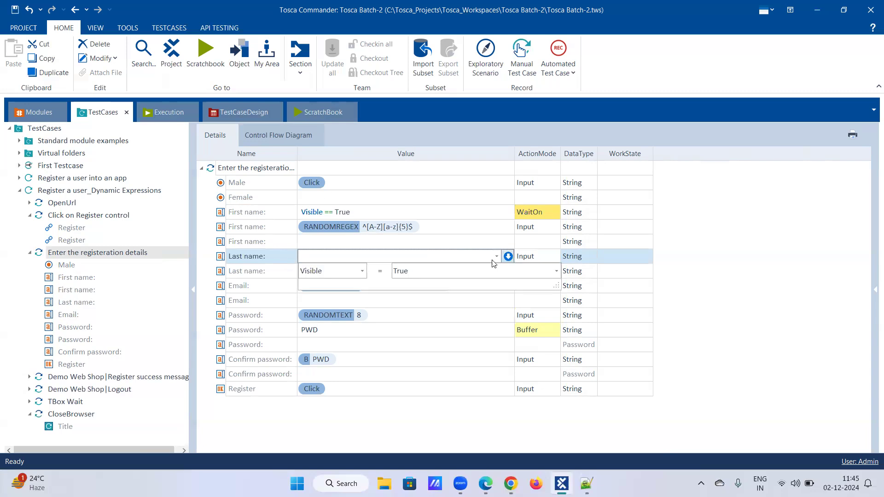
pyautogui.click(362, 272)
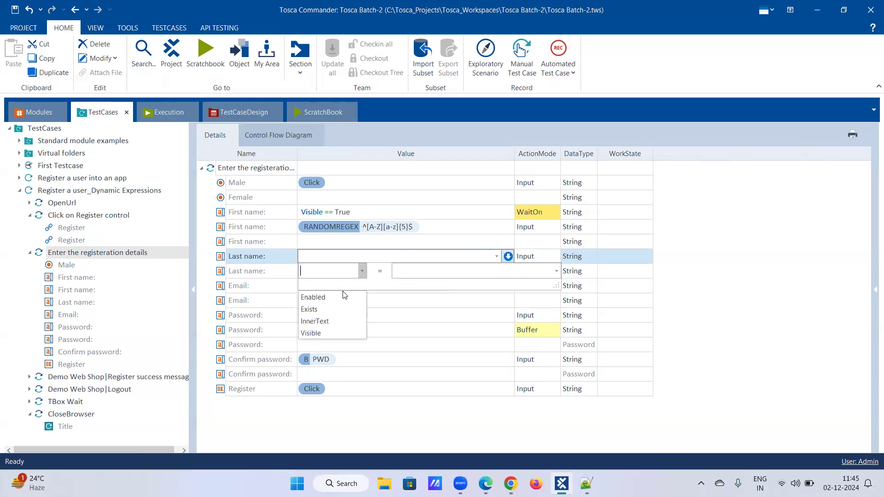
pyautogui.click(323, 336)
pyautogui.click(424, 270)
pyautogui.write('True')
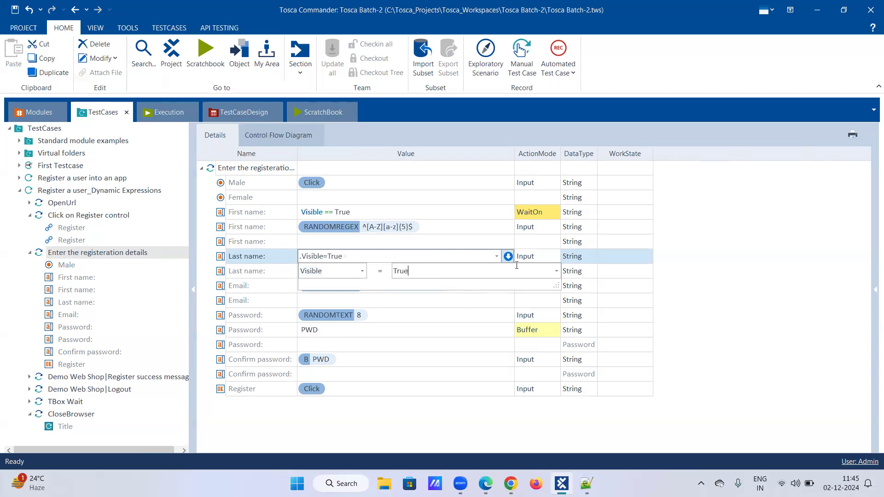
pyautogui.click(540, 254)
pyautogui.click(556, 258)
pyautogui.click(556, 258)
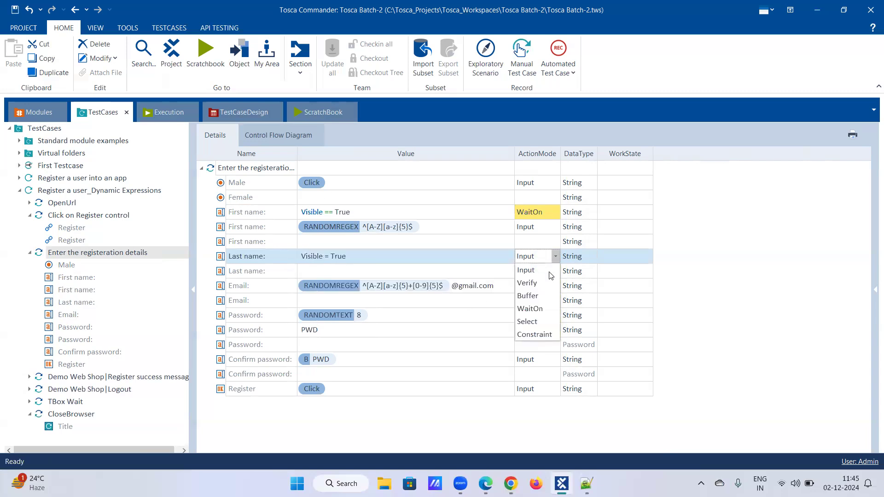
pyautogui.click(534, 308)
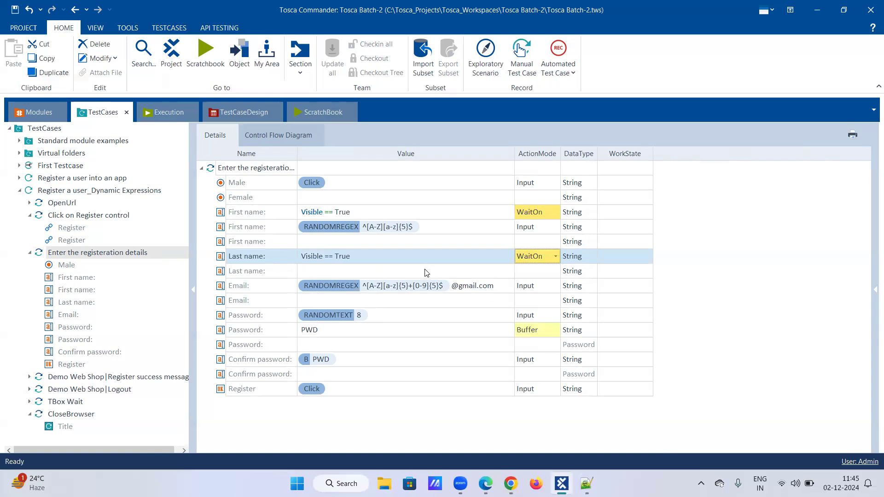
# Enter {RANDOMREGEX["^[A-Z][a-z]{5}$"]} as the value of the empty Last name row below its WaitOn row
pyautogui.click(426, 273)
pyautogui.click(420, 276)
pyautogui.write('{RANDOMREGEX["^[A-Z][a-z]{5}$"]}')
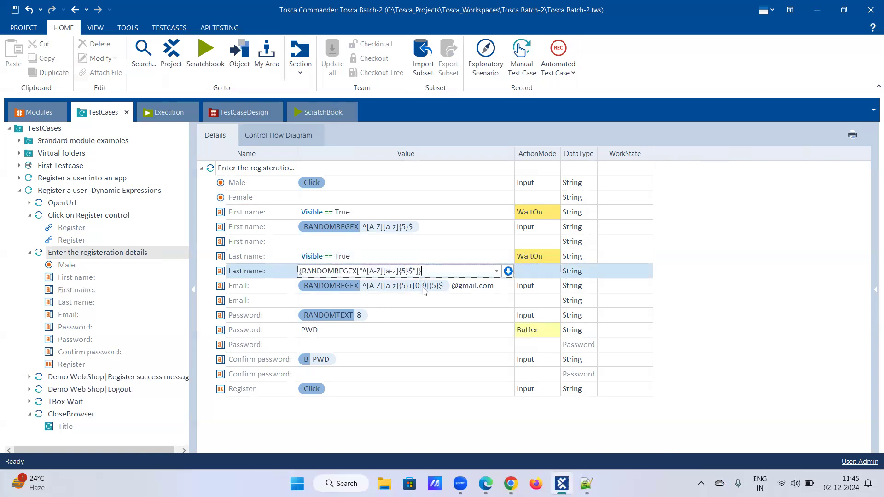
pyautogui.click(520, 289)
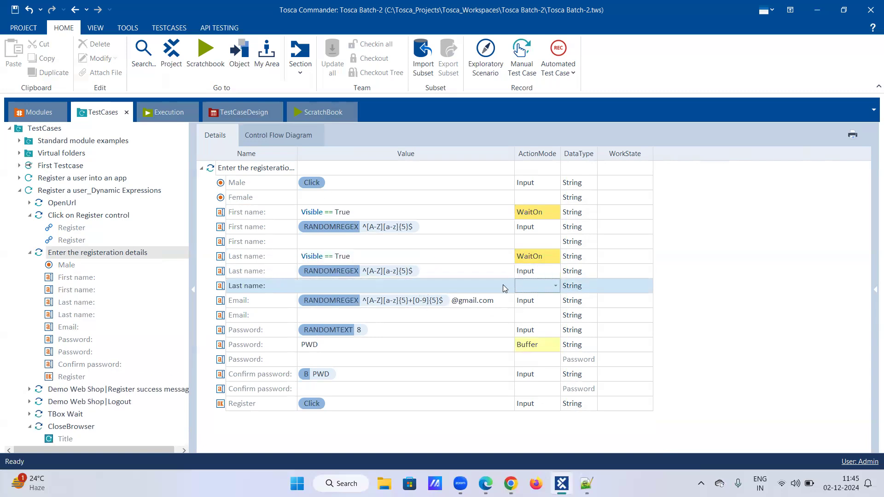
# Select the complete random expression in the filled Email row for copying
pyautogui.click(493, 301)
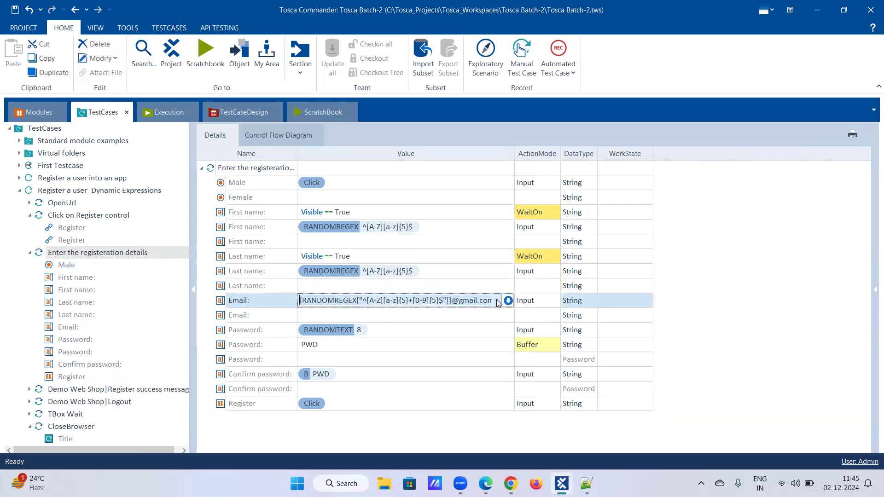
pyautogui.click(497, 302)
pyautogui.click(484, 302)
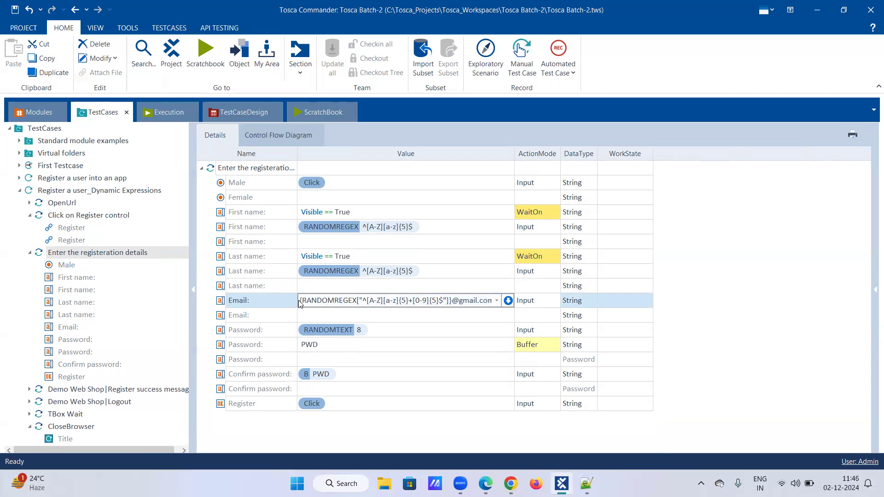
pyautogui.moveTo(300, 300); pyautogui.dragTo(533, 303)
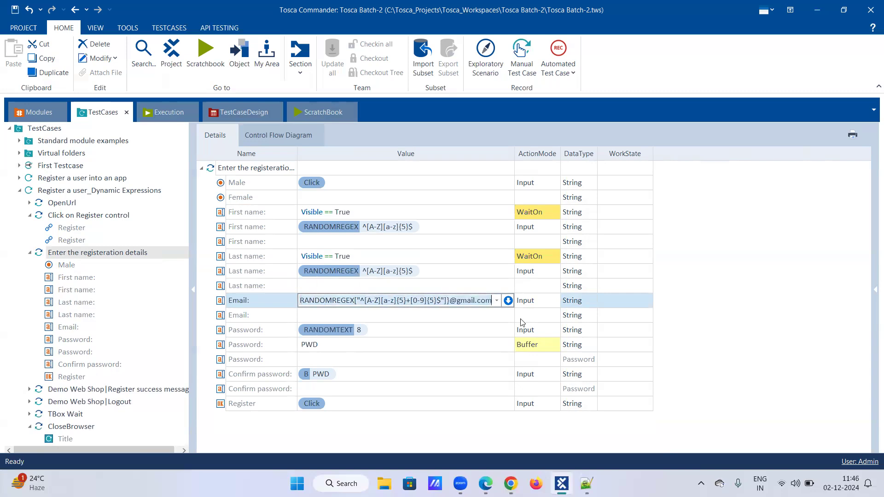
# Replace the filled Email row's value with Visible = True and set its ActionMode to WaitOn
pyautogui.click(491, 316)
pyautogui.click(504, 303)
pyautogui.click(508, 302)
pyautogui.click(508, 301)
pyautogui.click(367, 316)
pyautogui.click(328, 371)
pyautogui.click(445, 318)
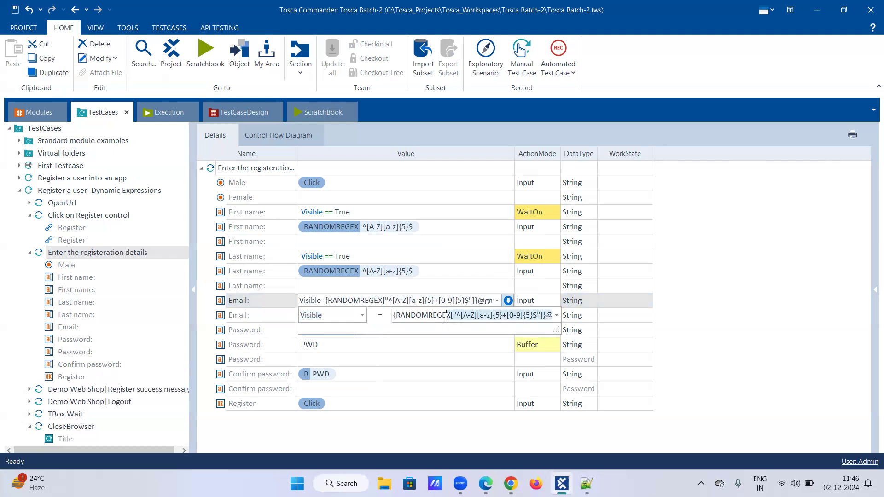
pyautogui.click(556, 316)
pyautogui.click(556, 317)
pyautogui.write('True')
pyautogui.click(551, 301)
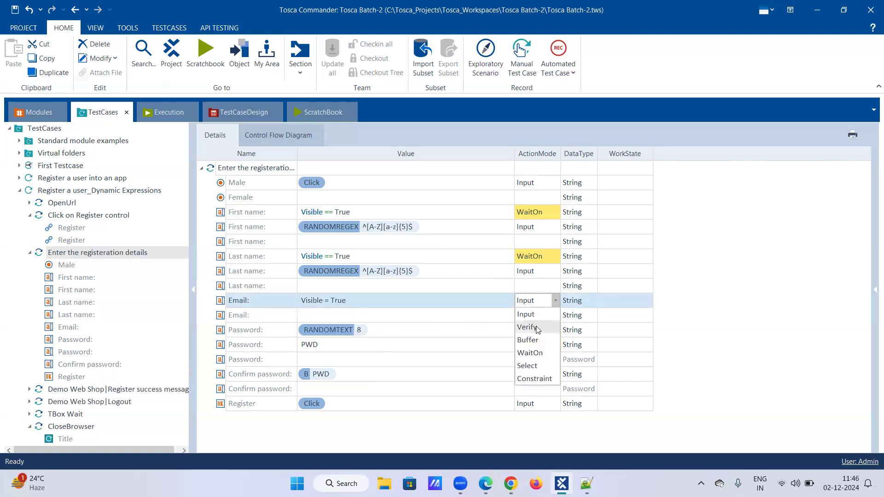
pyautogui.click(534, 353)
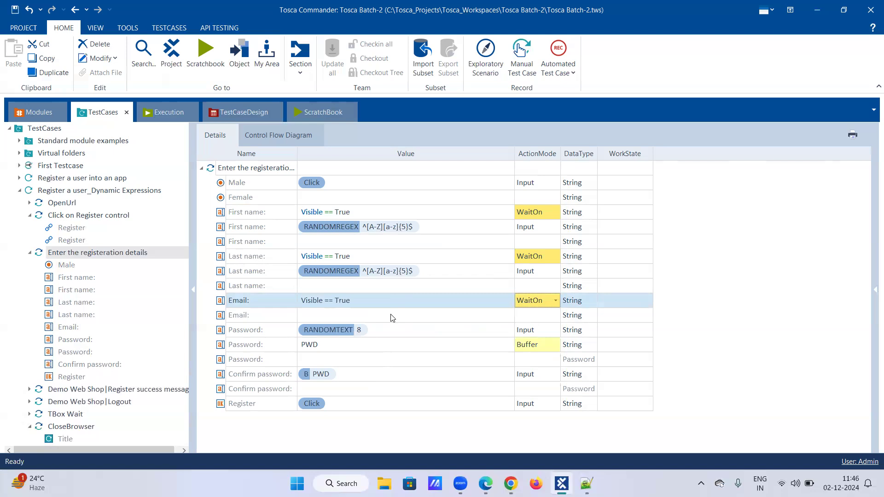
pyautogui.click(392, 317)
pyautogui.write('{RANDOMREGEX["^[A-Z][a-z]{5}+[0-9]{5}$"]}@gmail.com')
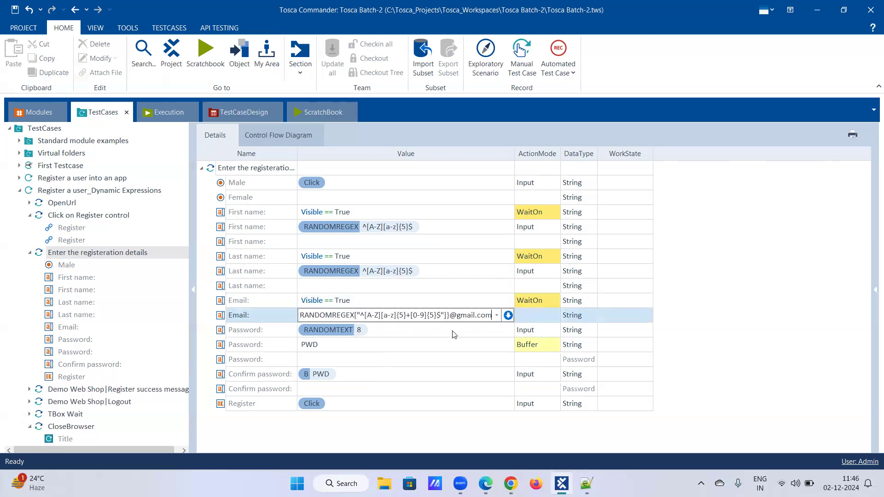
pyautogui.press('Return')
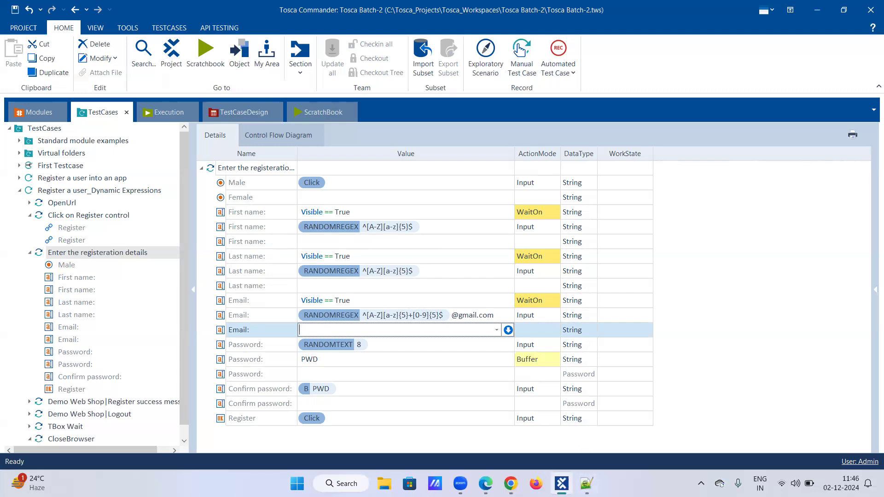
# Switch to Notepad++ and review the buffer syntax and wait notes in Batch-2_Tosca
pyautogui.click(586, 484)
pyautogui.scroll(3, 195, 253)
pyautogui.scroll(1, 195, 253)
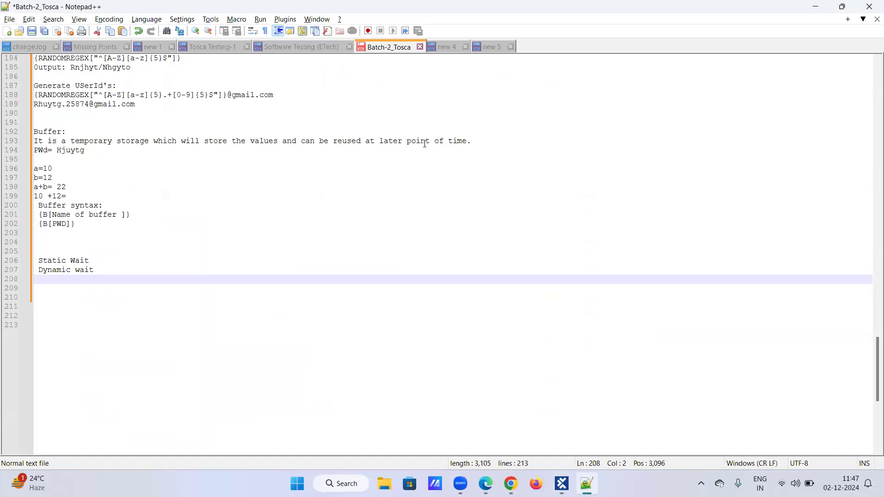
# Return to Tosca Commander and review the Click on Register control and Enter the registeration details test steps
pyautogui.click(561, 483)
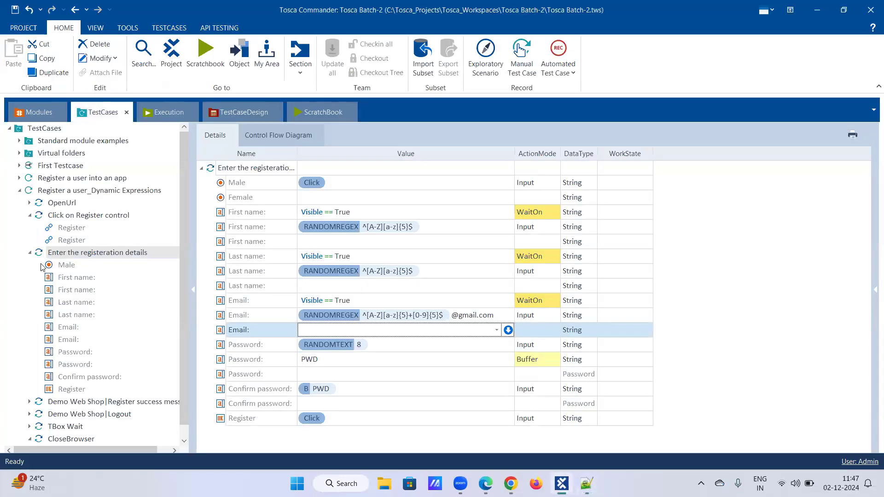
pyautogui.click(28, 215)
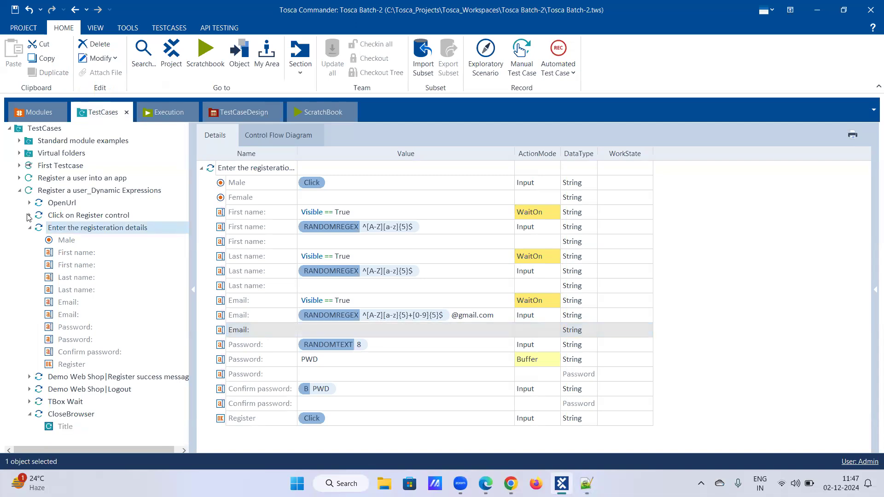
pyautogui.click(29, 228)
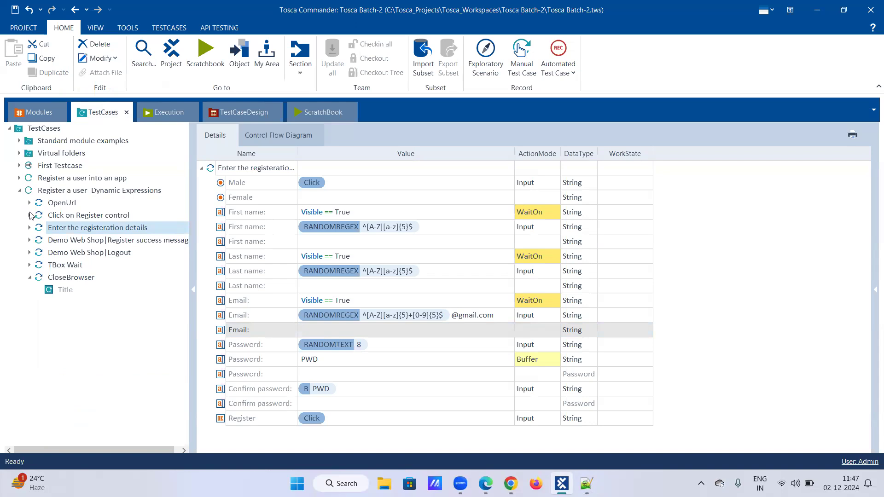
pyautogui.click(29, 215)
pyautogui.click(77, 219)
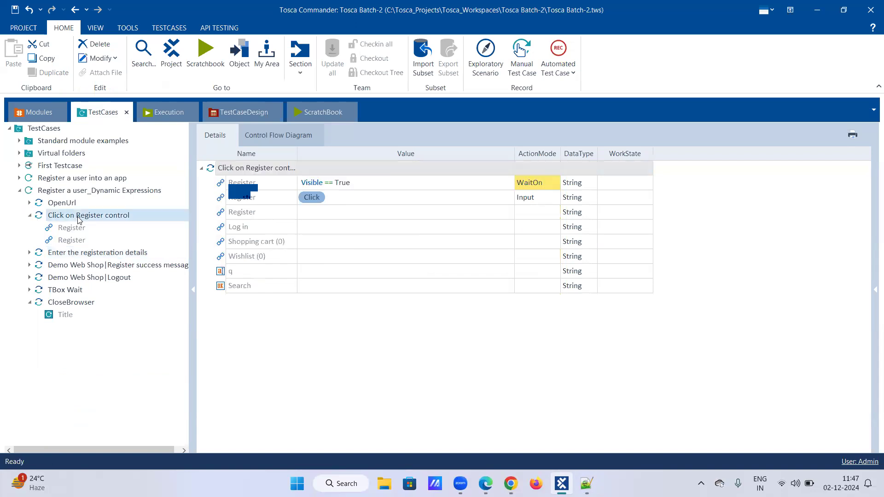
pyautogui.click(73, 252)
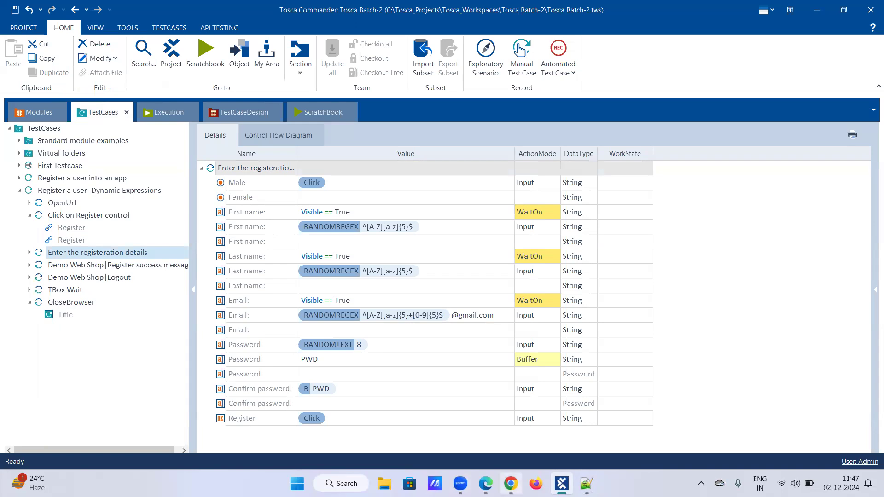
# Switch to Chrome to view the Demo Web Shop login page, and return to Tosca Commander
pyautogui.click(525, 460)
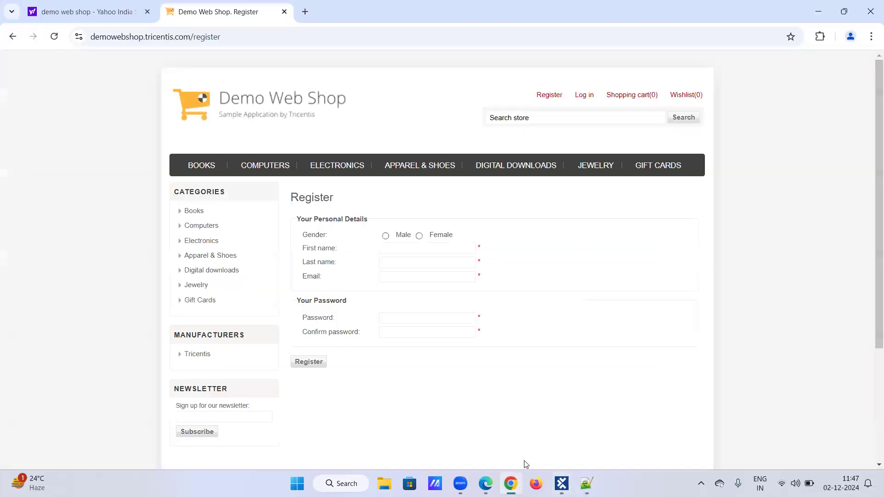
pyautogui.click(580, 100)
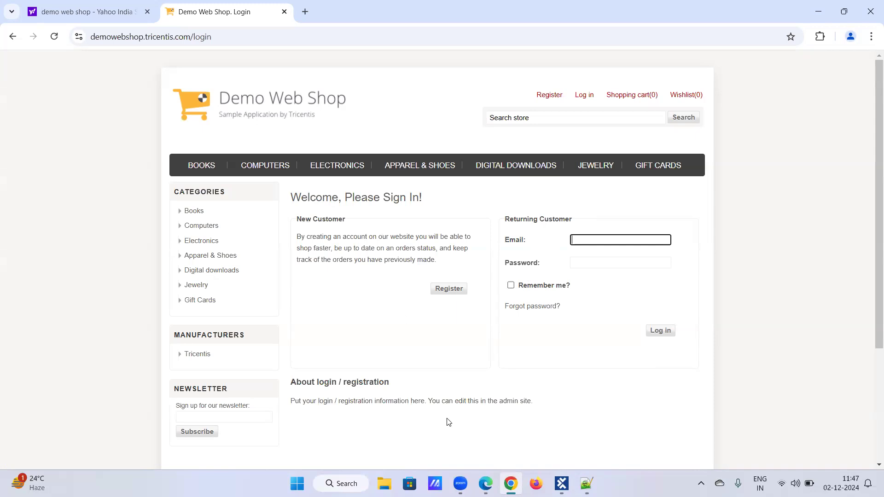
pyautogui.click(562, 483)
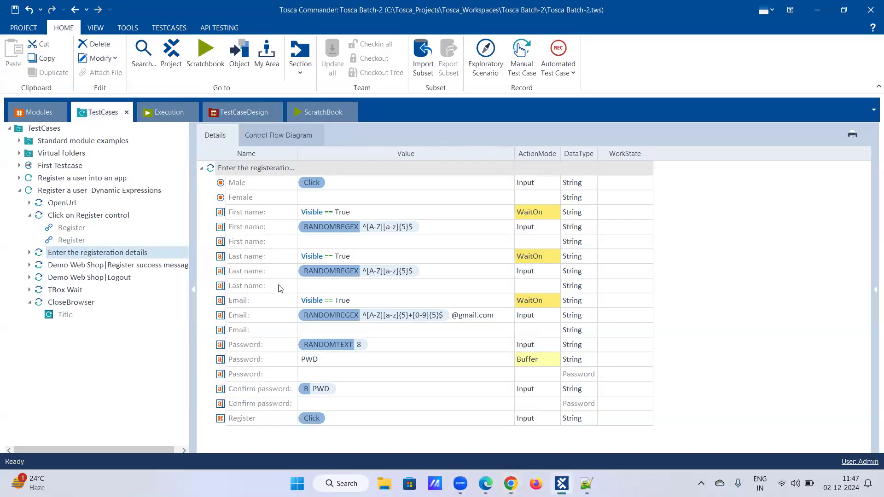
# Enter F_name in the empty First name row and set its ActionMode to Buffer
pyautogui.click(315, 245)
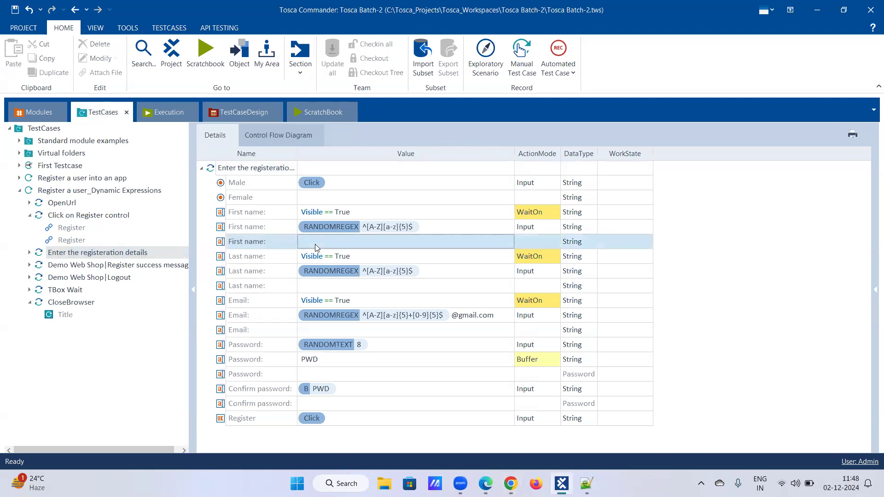
pyautogui.click(315, 244)
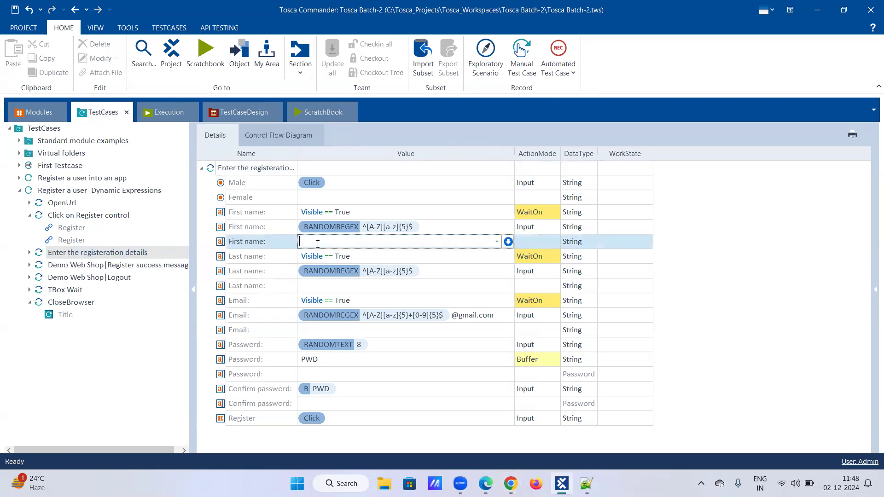
pyautogui.write('F_name')
pyautogui.click(545, 243)
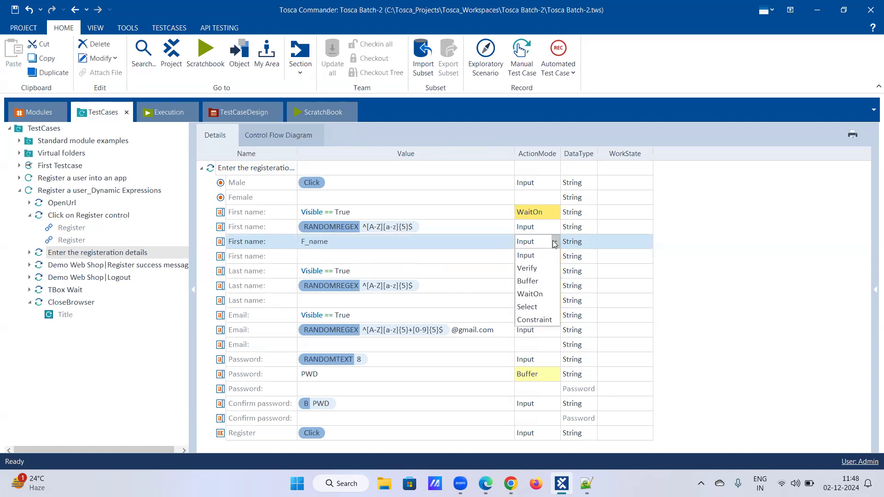
pyautogui.click(530, 256)
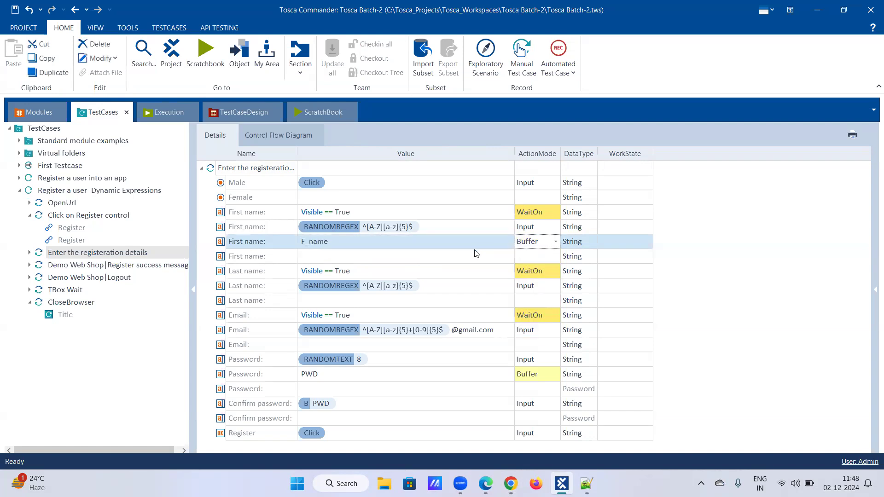
pyautogui.press('Return')
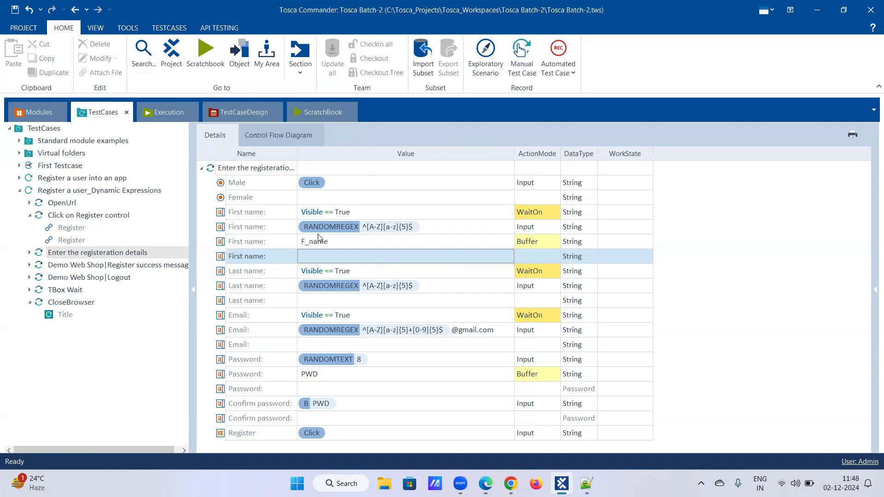
# Enter L_name in the empty Last name row and set its ActionMode to Buffer
pyautogui.click(334, 304)
pyautogui.click(340, 300)
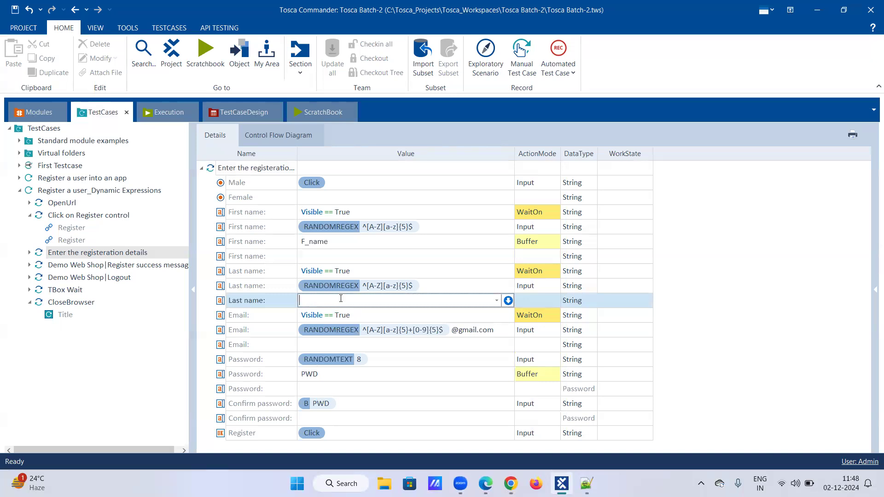
pyautogui.write('L_name')
pyautogui.click(551, 299)
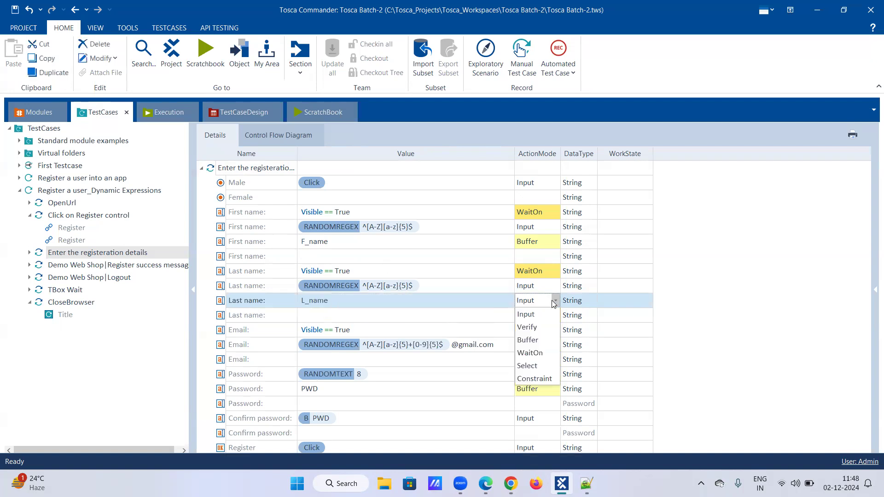
pyautogui.click(536, 341)
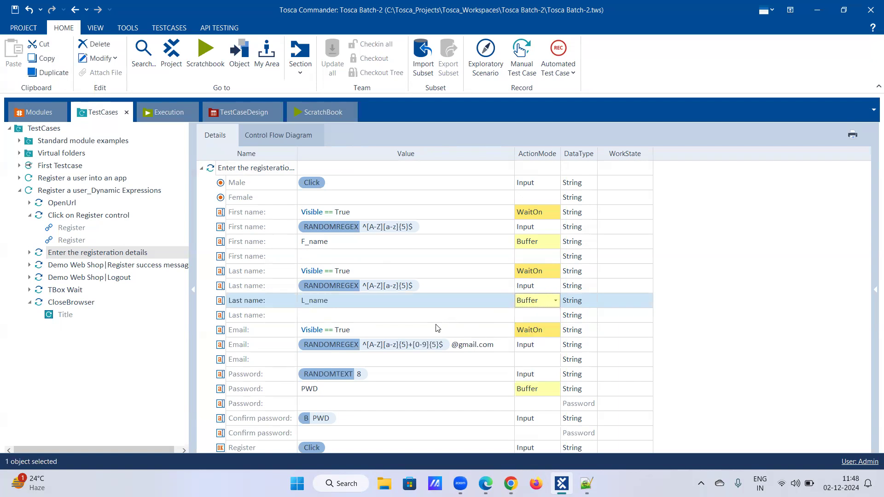
# Enter Email_id in the empty Email row and set its ActionMode to Buffer
pyautogui.click(374, 362)
pyautogui.click(373, 359)
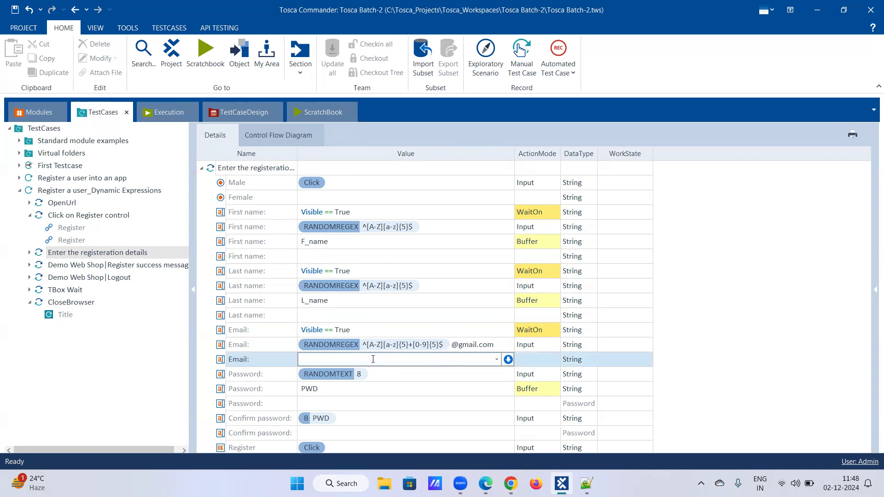
pyautogui.write('Email_id')
pyautogui.click(551, 359)
pyautogui.click(556, 359)
pyautogui.click(529, 399)
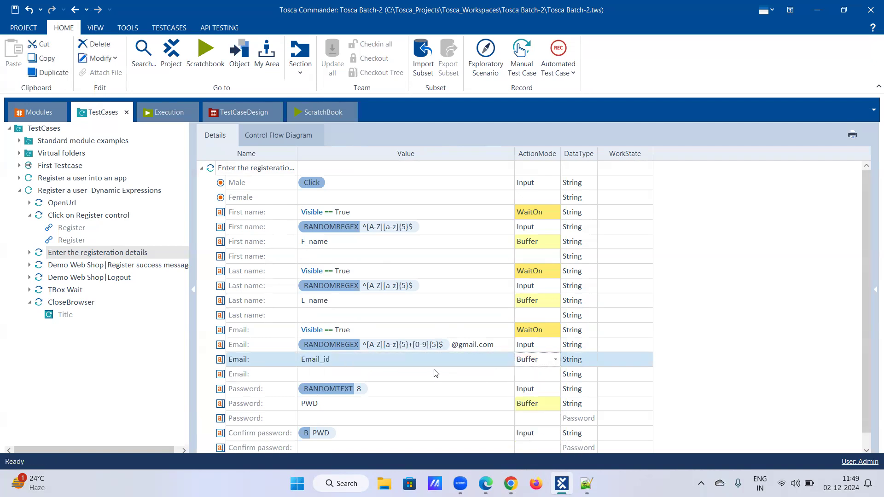
pyautogui.click(434, 372)
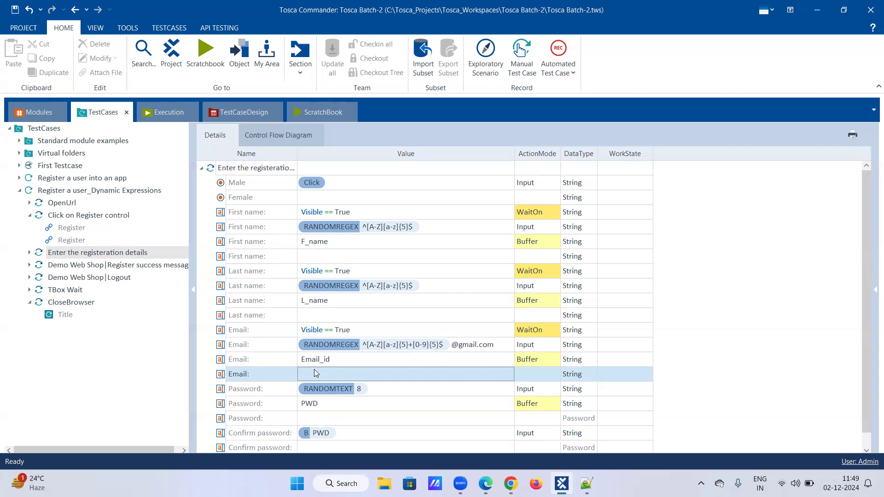
pyautogui.scroll(-1, 314, 370)
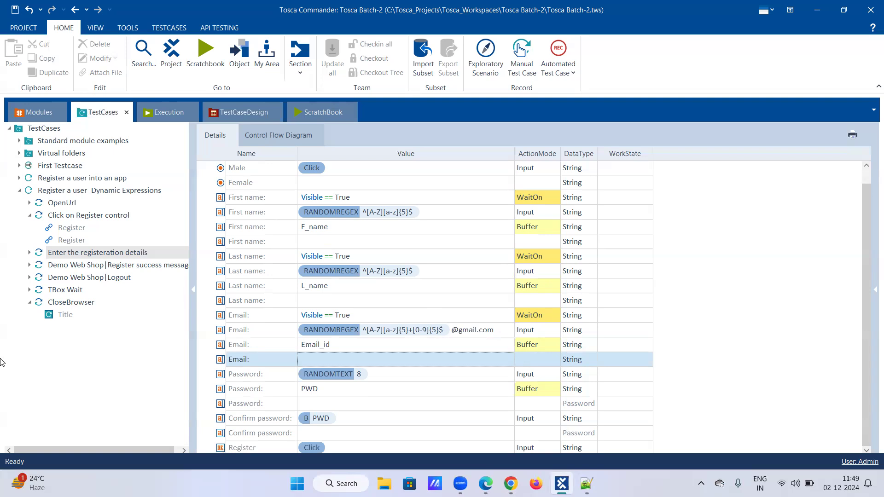
# Collapse the expanded test steps and run the Register a user_Dynamic Expressions test case in ScratchBook
pyautogui.click(30, 215)
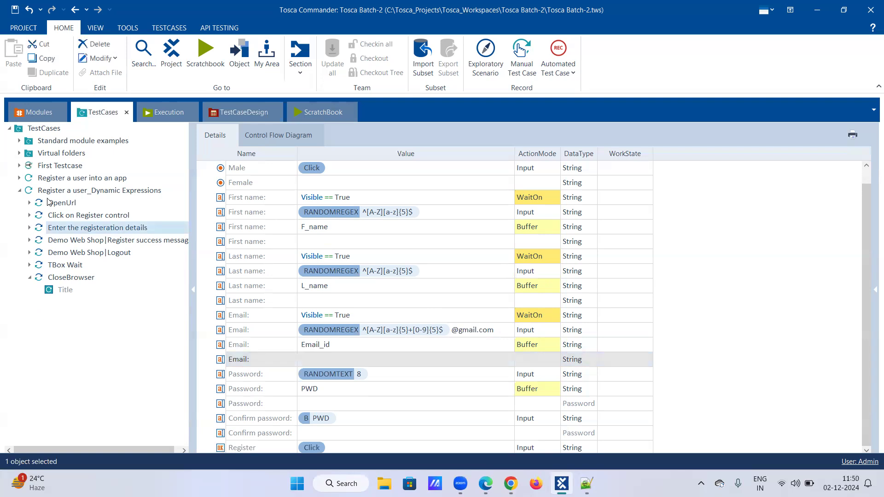
pyautogui.click(27, 278)
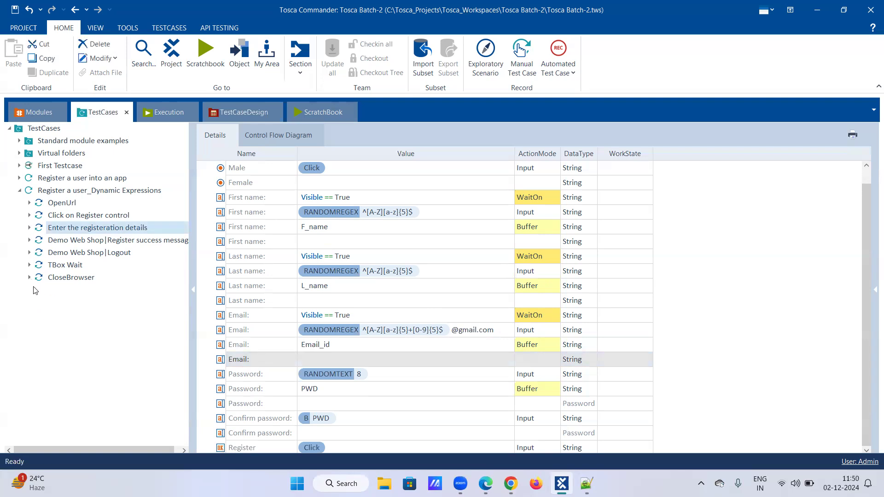
pyautogui.click(511, 483)
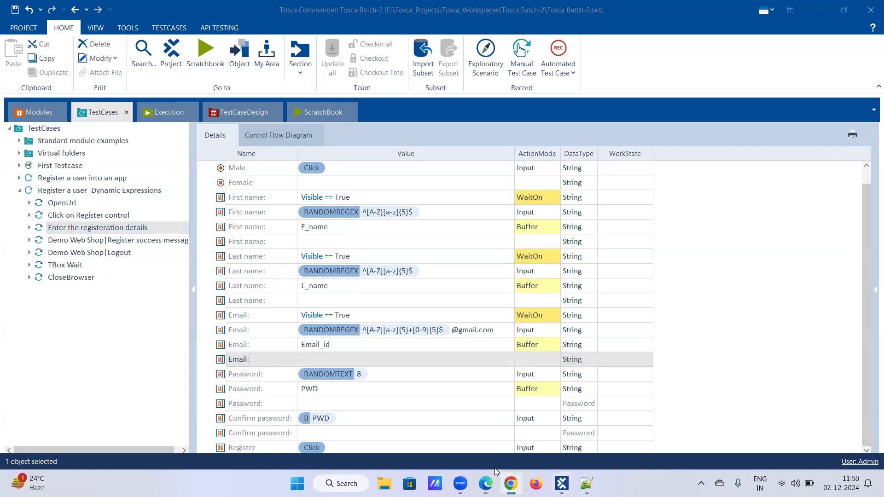
pyautogui.click(166, 335)
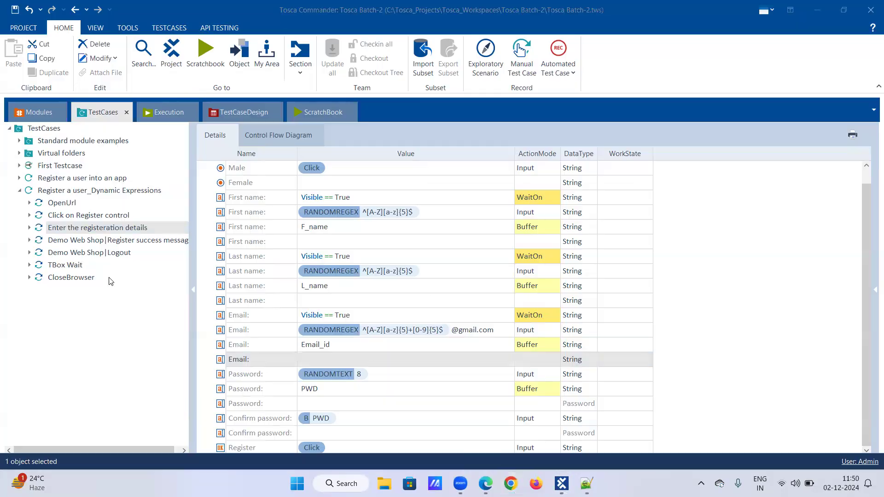
pyautogui.rightClick(63, 192)
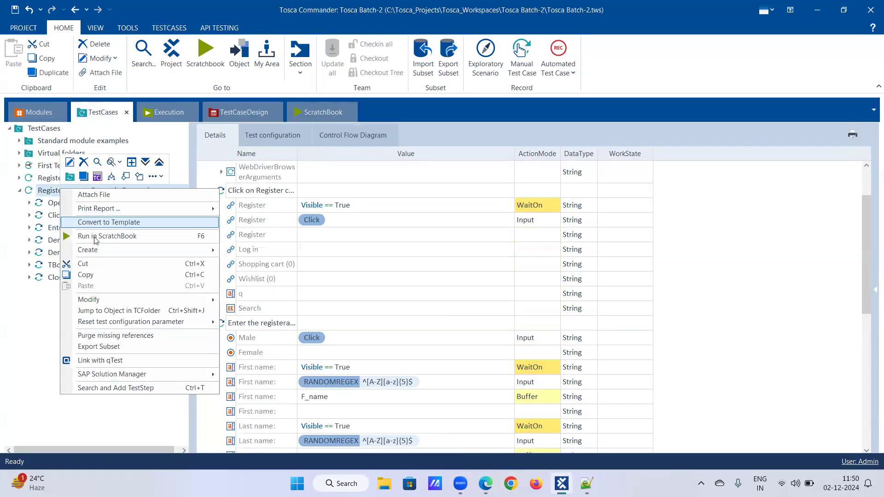
pyautogui.click(95, 236)
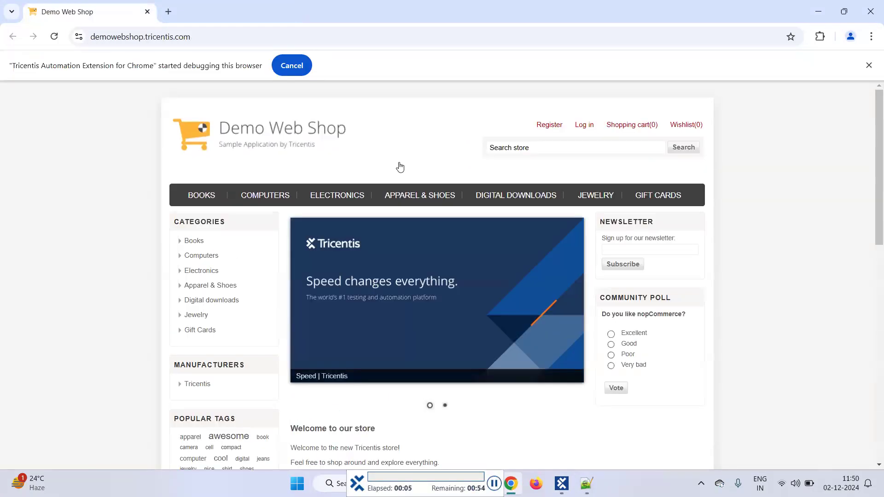
pyautogui.click(547, 129)
pyautogui.click(386, 265)
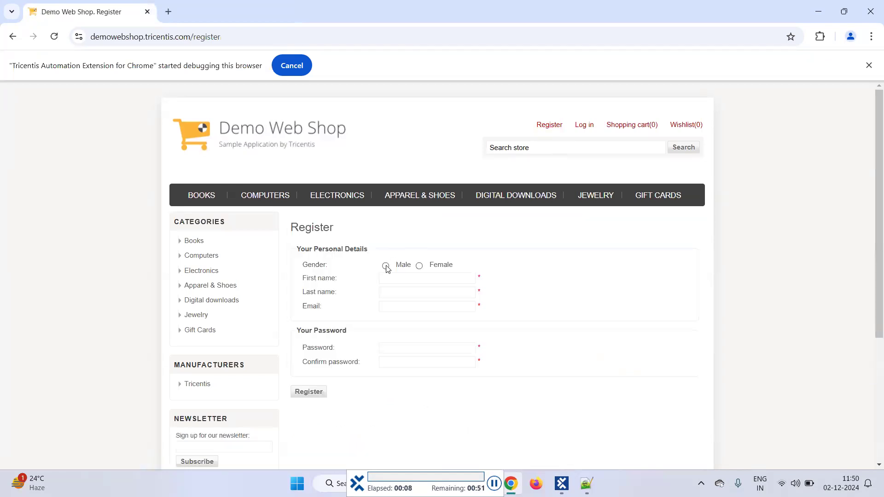
pyautogui.write('Jwqpez')
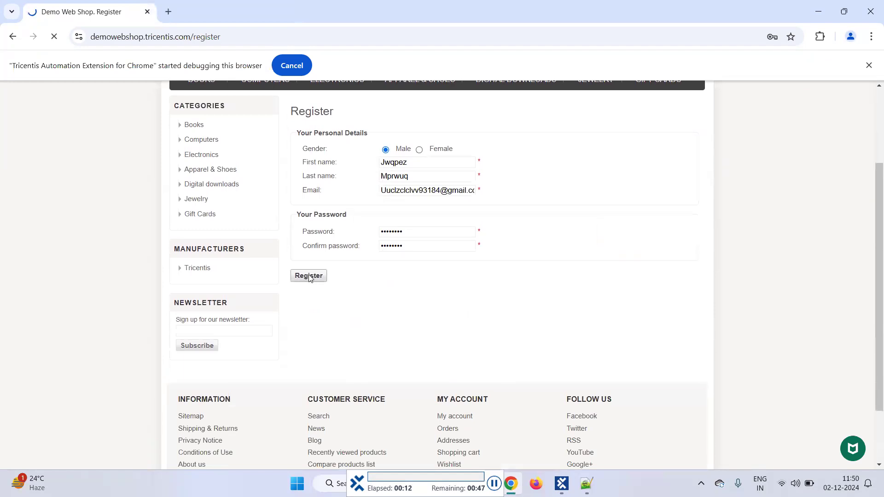
pyautogui.click(309, 276)
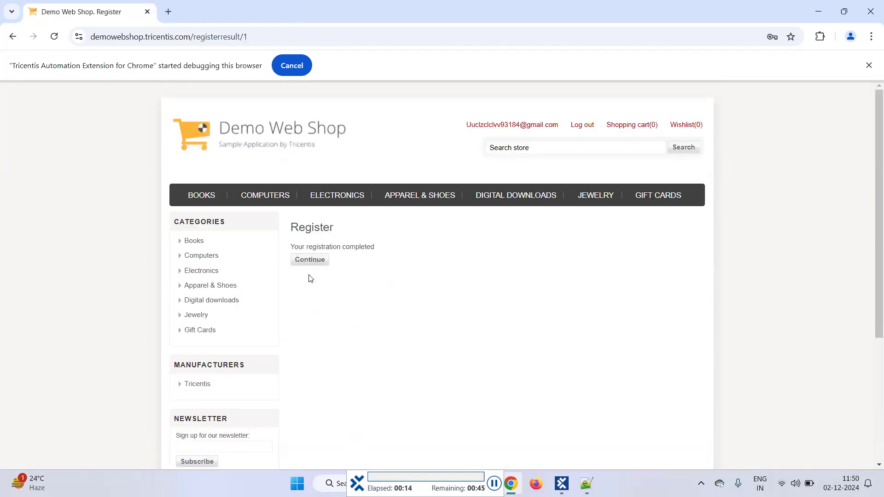
pyautogui.click(311, 262)
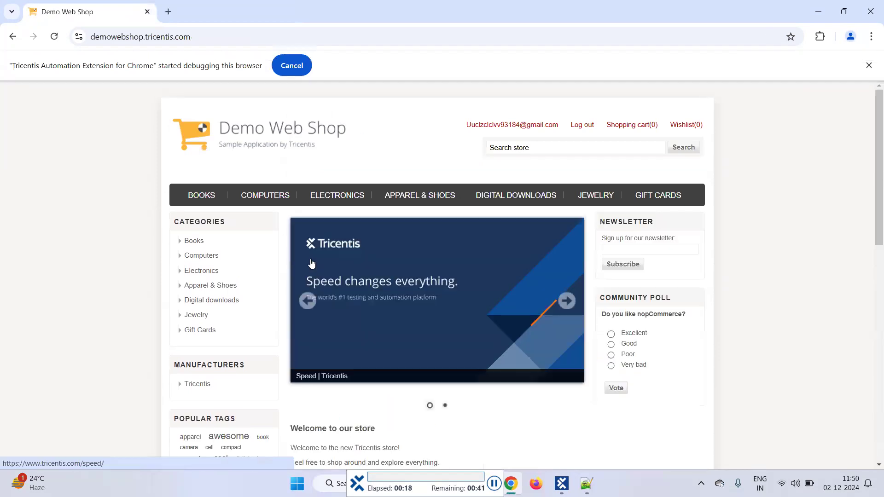
pyautogui.click(581, 129)
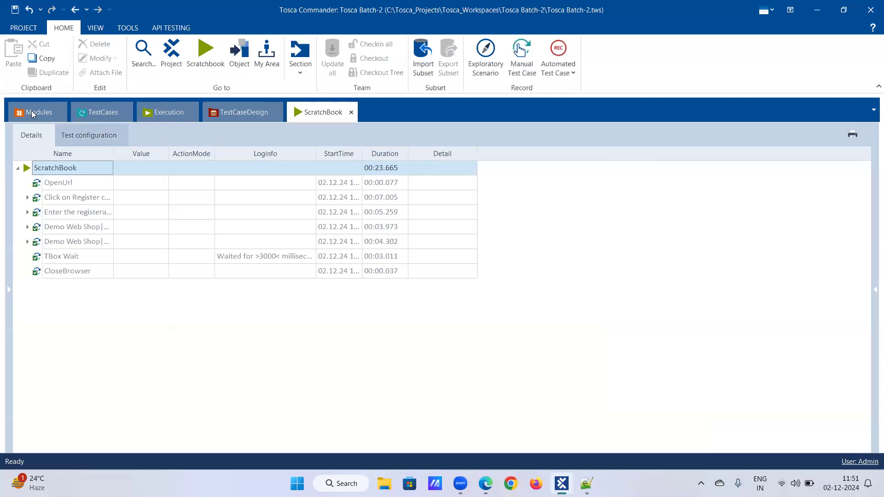
# Return to the test cases and open the name of Register a user_Dynamic Expressions for editing
pyautogui.click(98, 112)
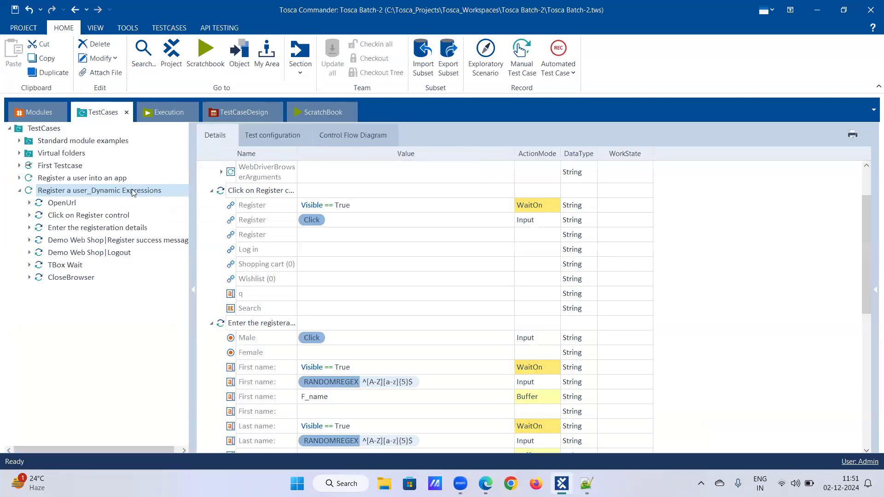
pyautogui.rightClick(143, 192)
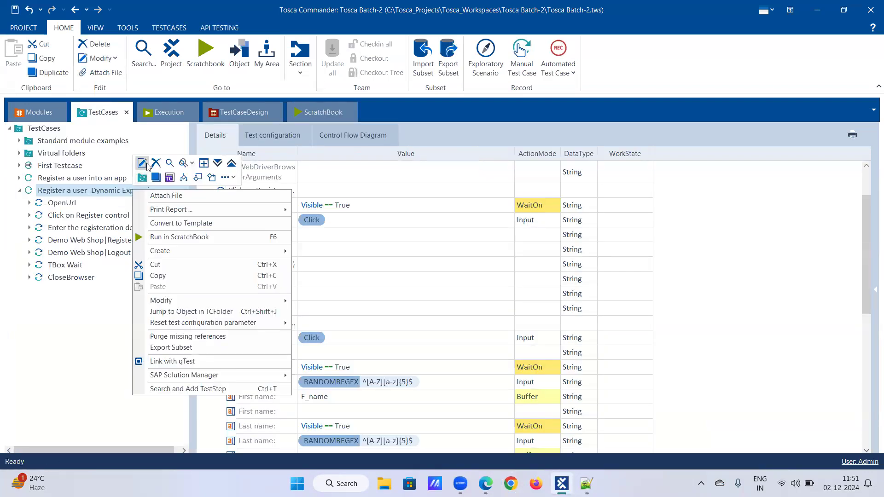
pyautogui.click(143, 163)
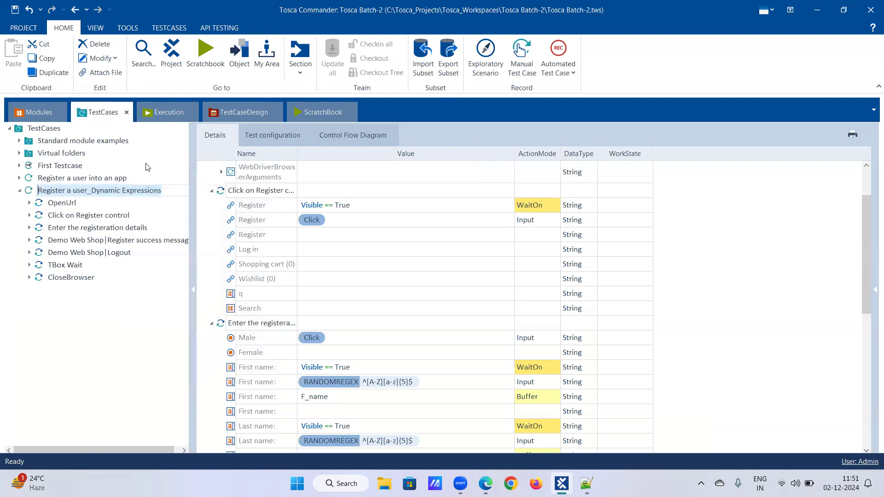
pyautogui.press('End')
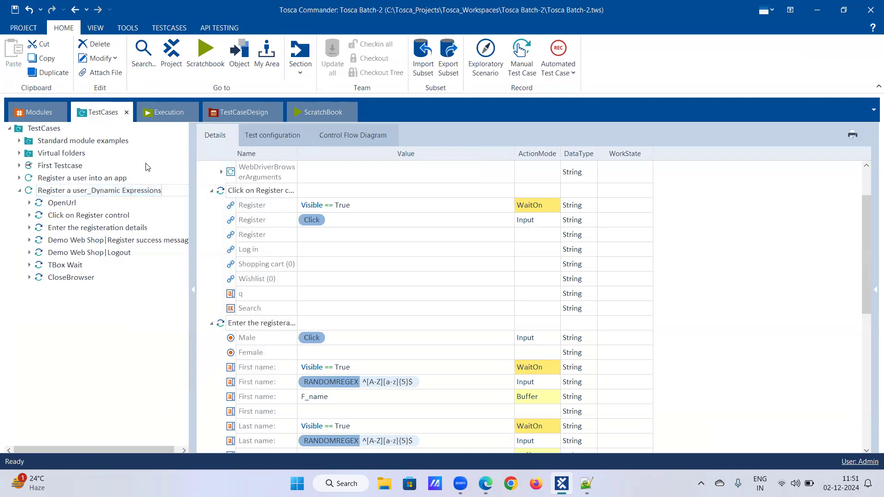
# Copy the collapsed Register a user_Dynamic Expressions test case and paste it into the TestCases folder
pyautogui.click(20, 191)
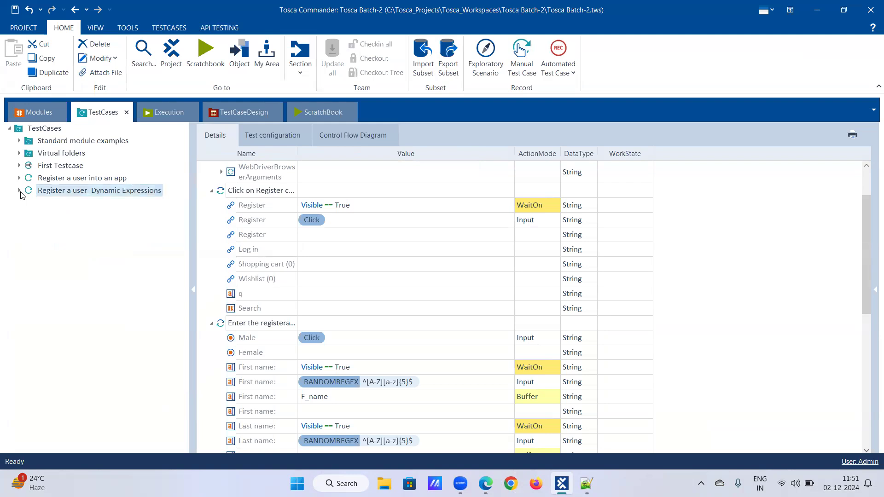
pyautogui.click(20, 192)
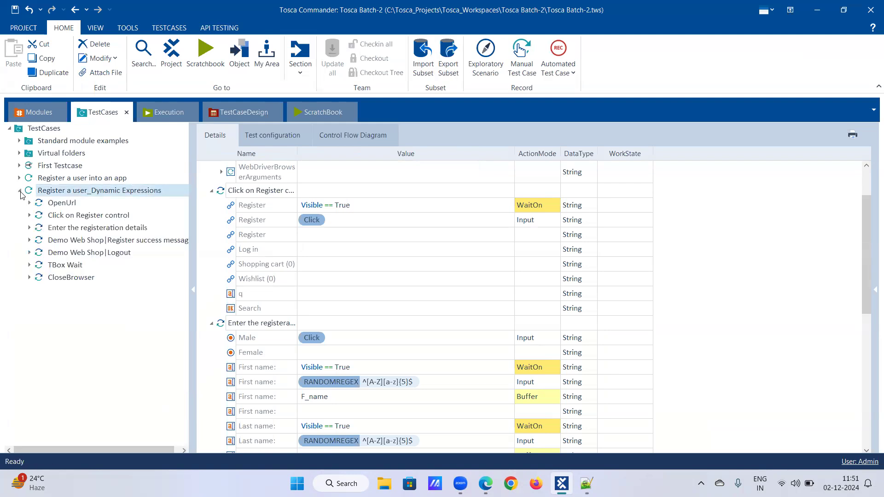
pyautogui.click(20, 192)
pyautogui.rightClick(43, 192)
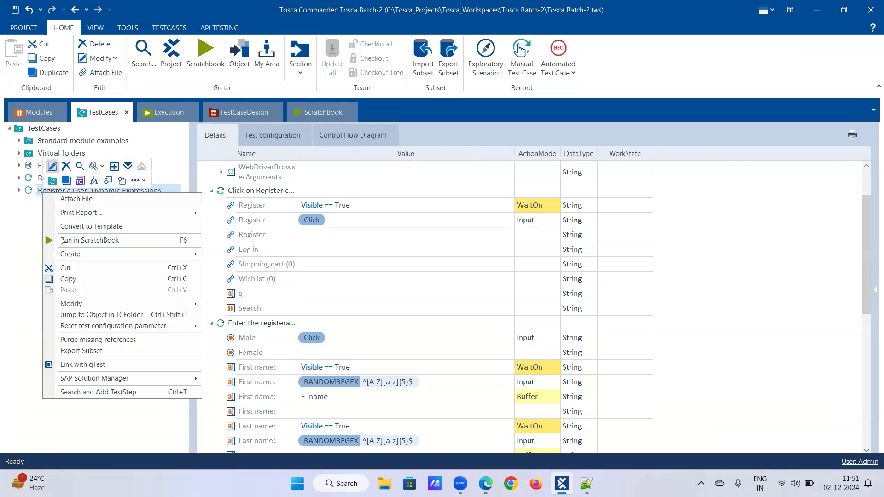
pyautogui.click(68, 279)
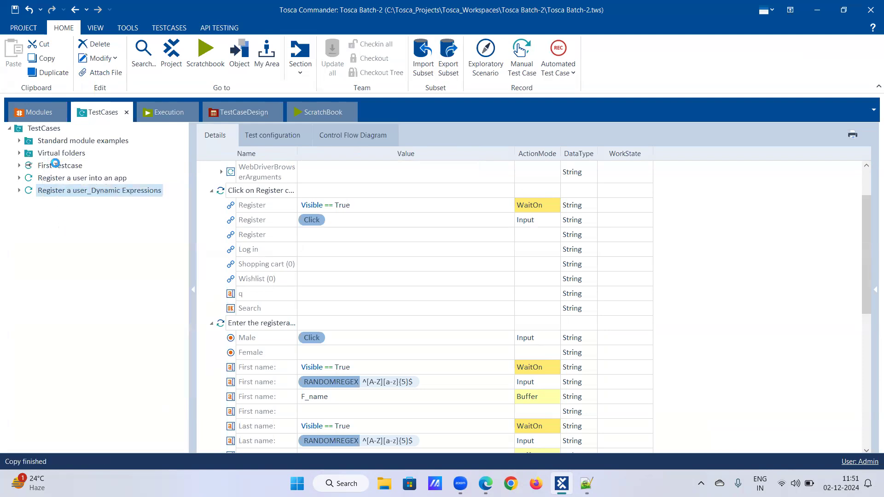
pyautogui.rightClick(56, 163)
pyautogui.rightClick(48, 130)
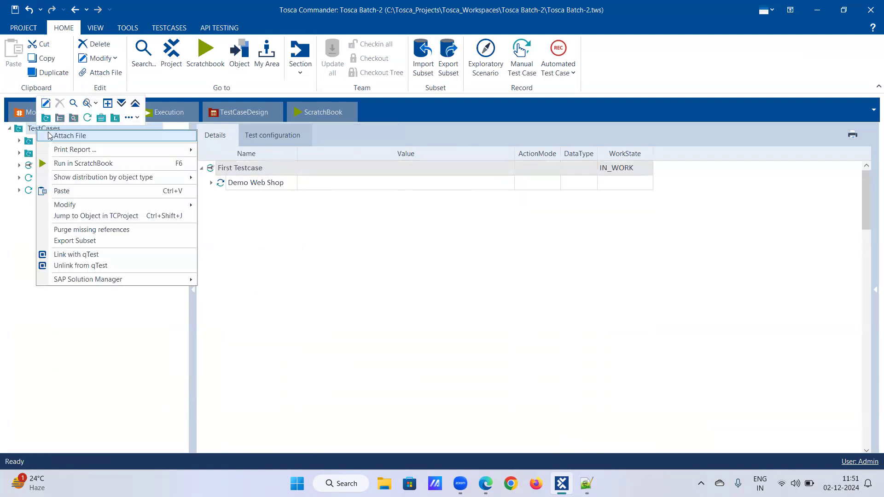
pyautogui.click(73, 191)
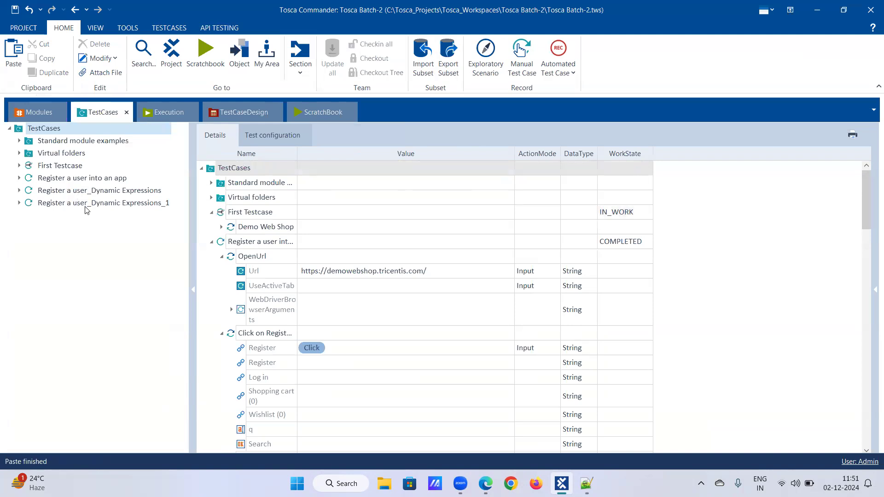
# Rename the pasted test case copy as Register a user_Synchornization
pyautogui.click(85, 207)
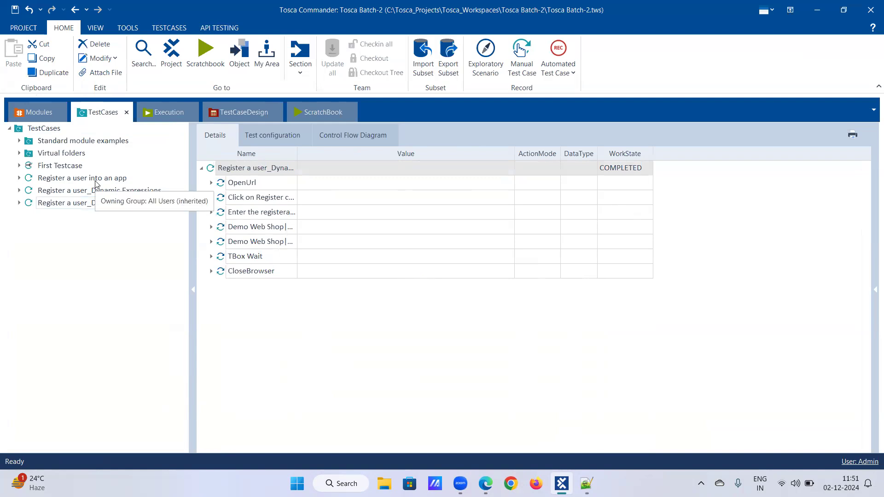
pyautogui.press('BackSpace')
pyautogui.press('BackSpace')
pyautogui.press('BackSpace')
pyautogui.press('BackSpace')
pyautogui.press('BackSpace')
pyautogui.press('BackSpace')
pyautogui.press('BackSpace')
pyautogui.press('BackSpace')
pyautogui.press('BackSpace')
pyautogui.press('BackSpace')
pyautogui.press('BackSpace')
pyautogui.press('BackSpace')
pyautogui.press('BackSpace')
pyautogui.press('BackSpace')
pyautogui.press('BackSpace')
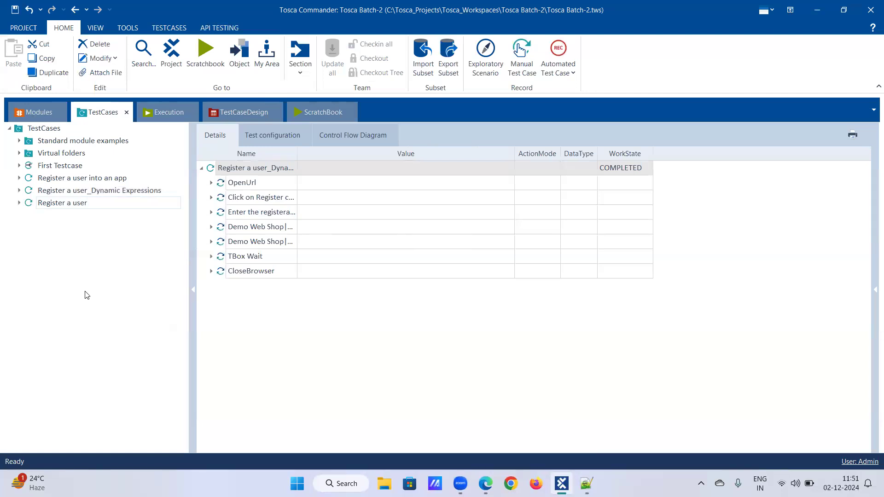
pyautogui.write('_Synchornization')
pyautogui.press('Return')
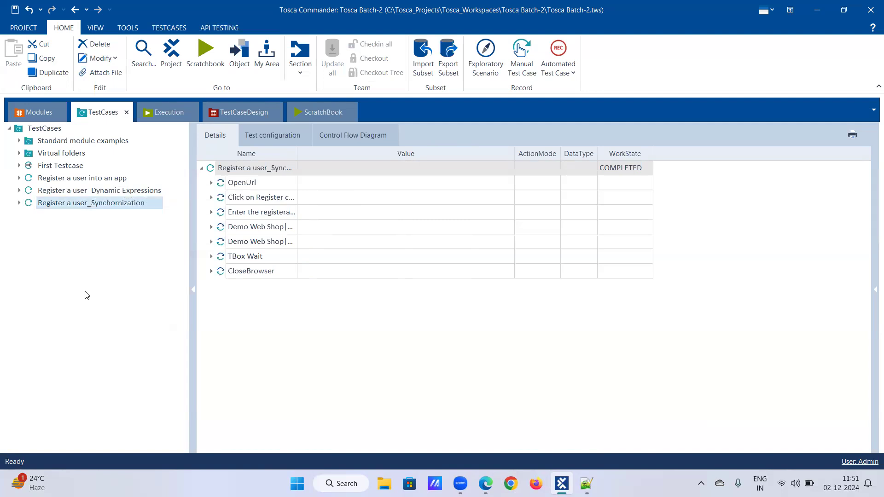
# Examine the buffered values in the Buffer Viewer alongside the new test case's Enter the registeration details step, and auto-hide the viewer
pyautogui.click(19, 203)
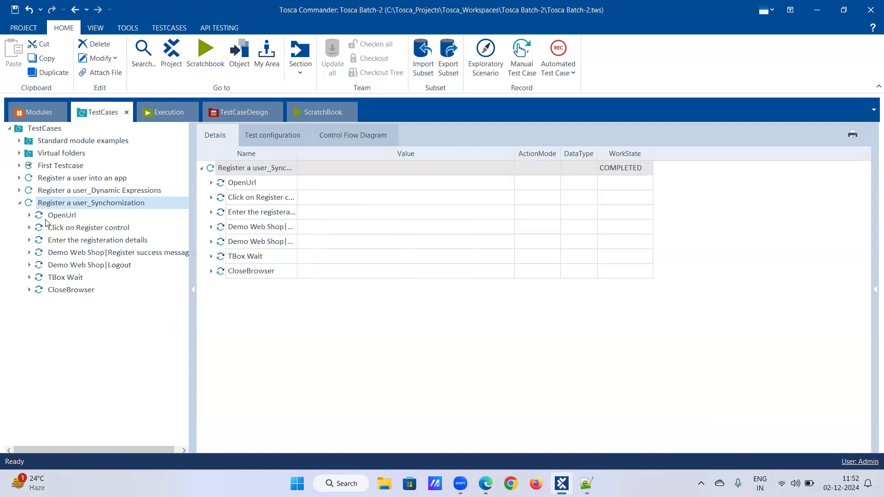
pyautogui.click(77, 240)
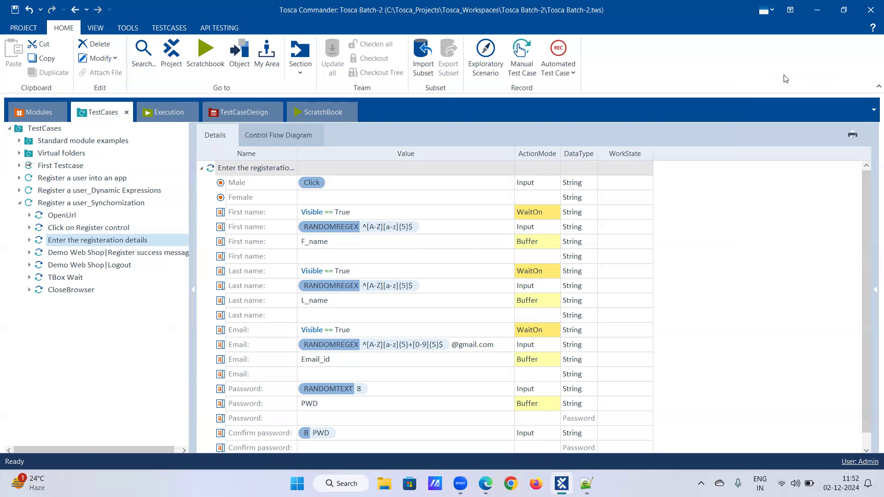
pyautogui.click(125, 28)
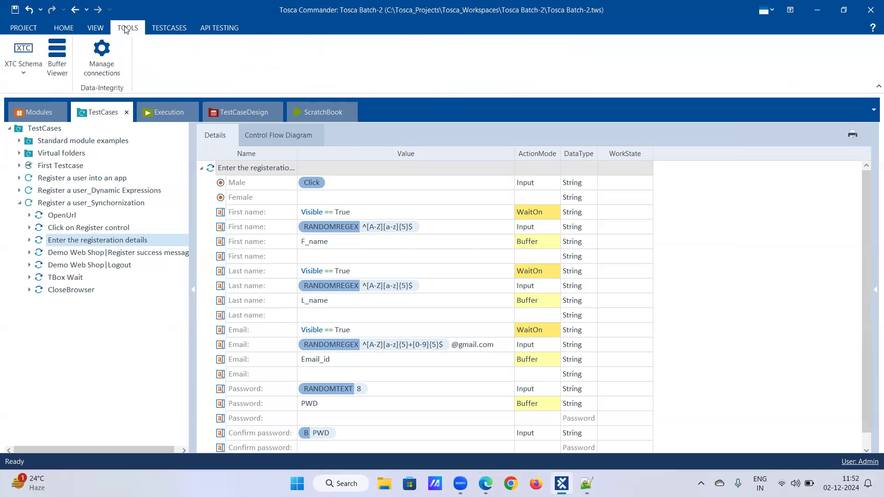
pyautogui.click(55, 45)
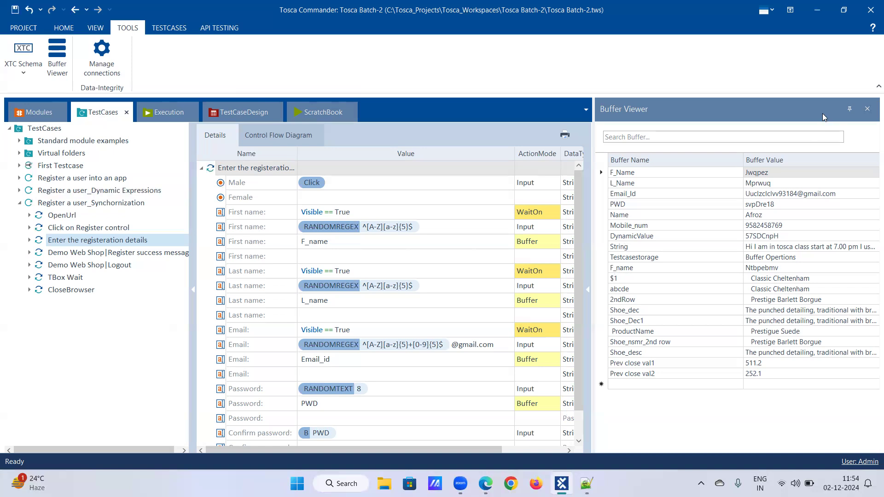
pyautogui.click(851, 109)
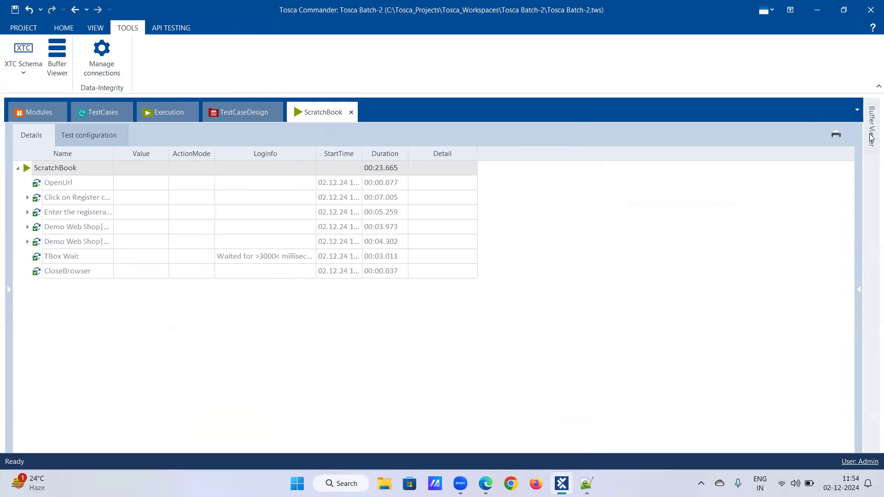
pyautogui.moveTo(872, 137)
# Look over the Demo web shop Modules with the Demo Web Shop|Register|Login module collapsed, and return to the test cases
pyautogui.click(22, 114)
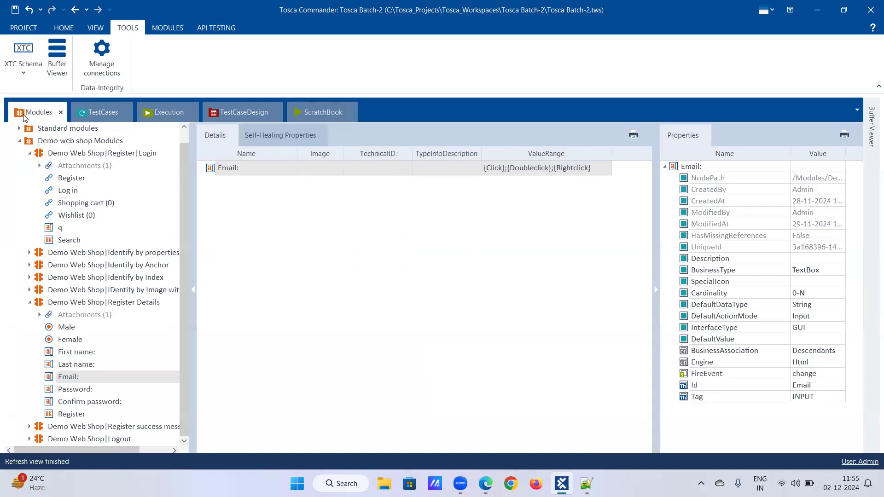
pyautogui.click(30, 154)
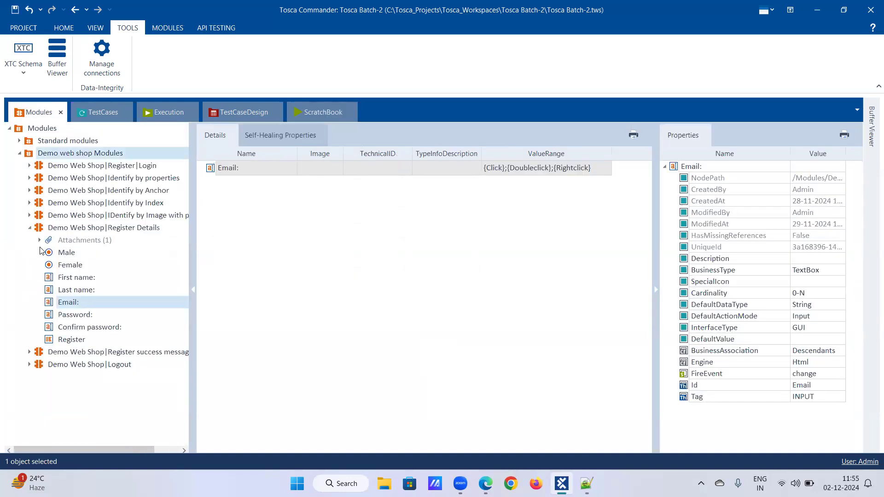
pyautogui.click(96, 117)
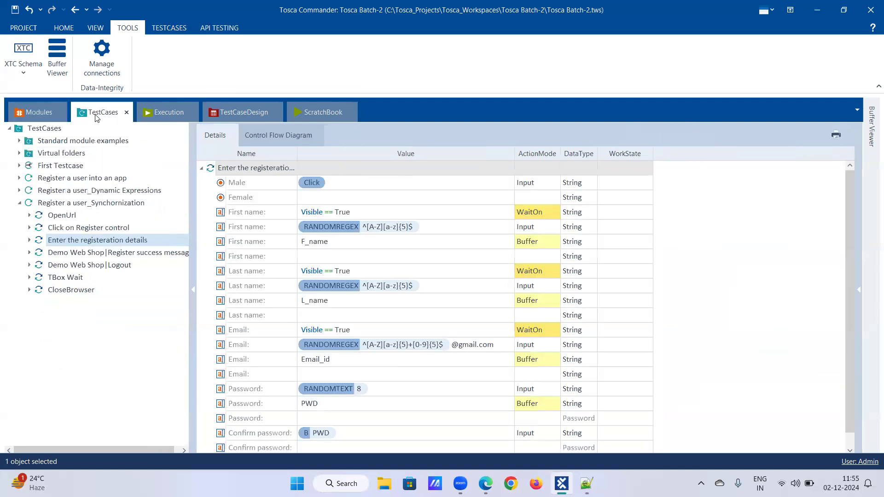
# Compare the static TBox Wait duration with the dynamic WaitOn rows in the Enter the registeration details step
pyautogui.click(29, 278)
pyautogui.click(58, 279)
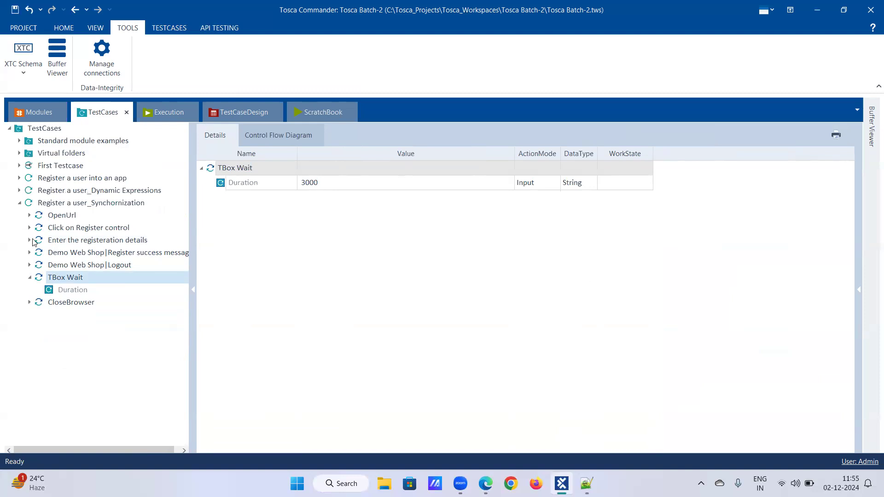
pyautogui.click(106, 240)
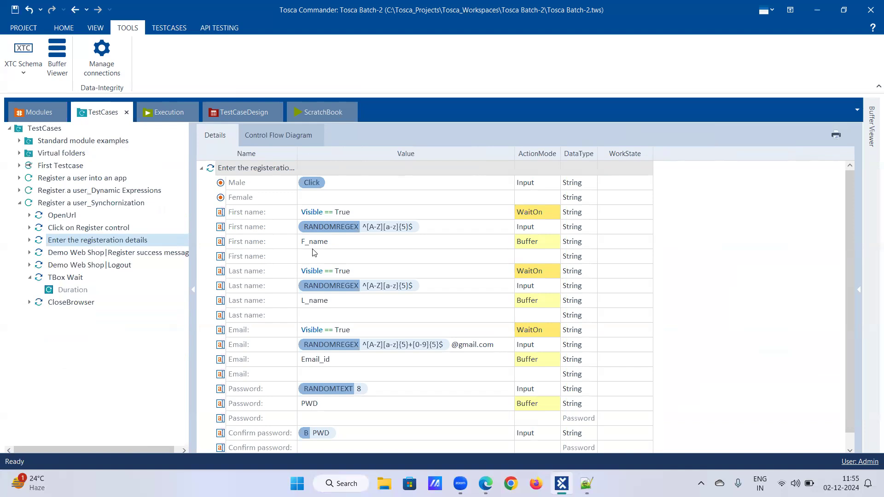
pyautogui.click(57, 277)
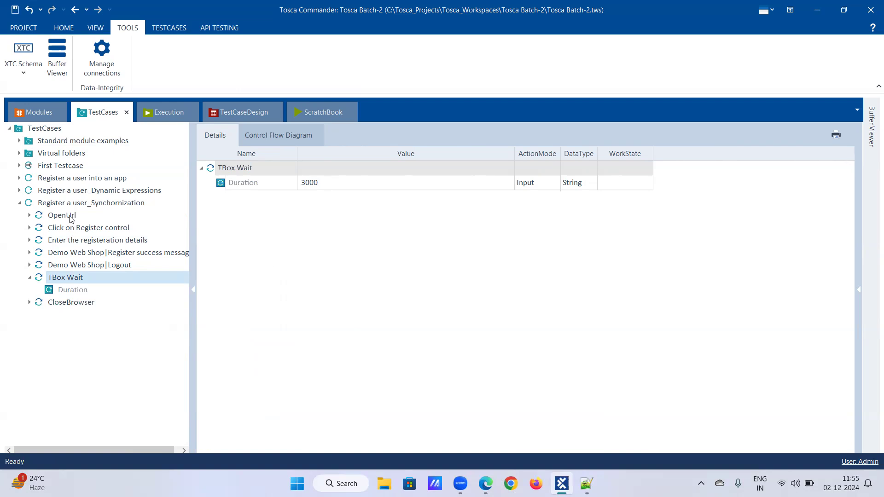
pyautogui.click(69, 240)
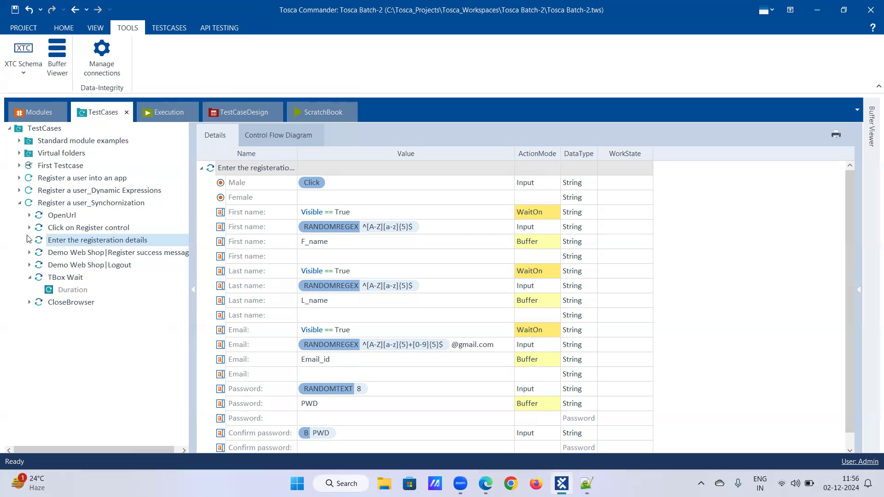
pyautogui.click(30, 278)
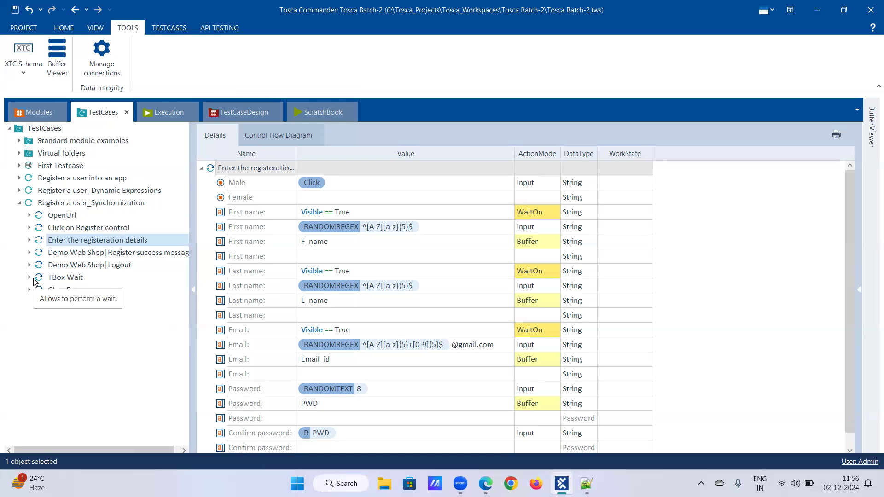
# Show the available ActionMode options for the Male row without changing it, and save the workspace
pyautogui.click(553, 185)
pyautogui.click(556, 183)
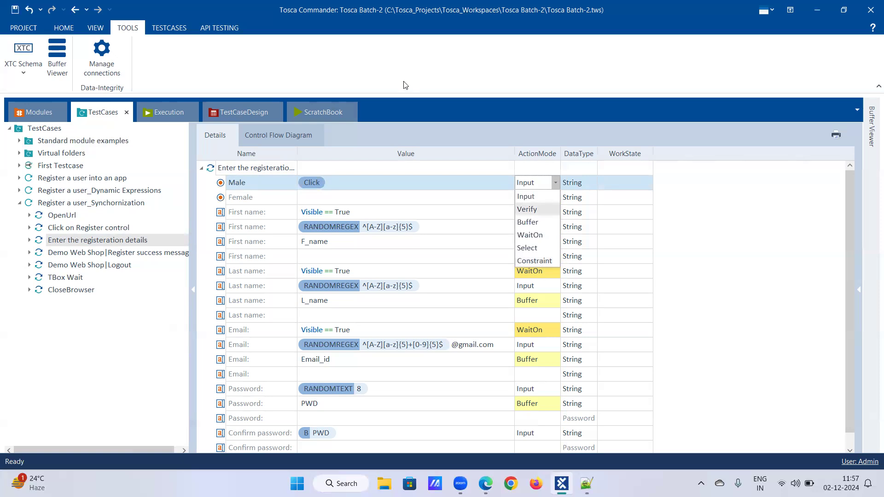
pyautogui.click(15, 10)
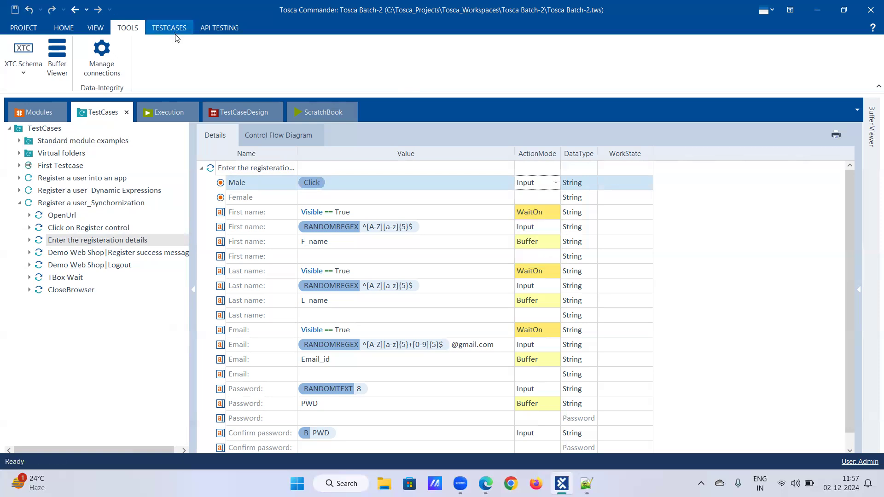